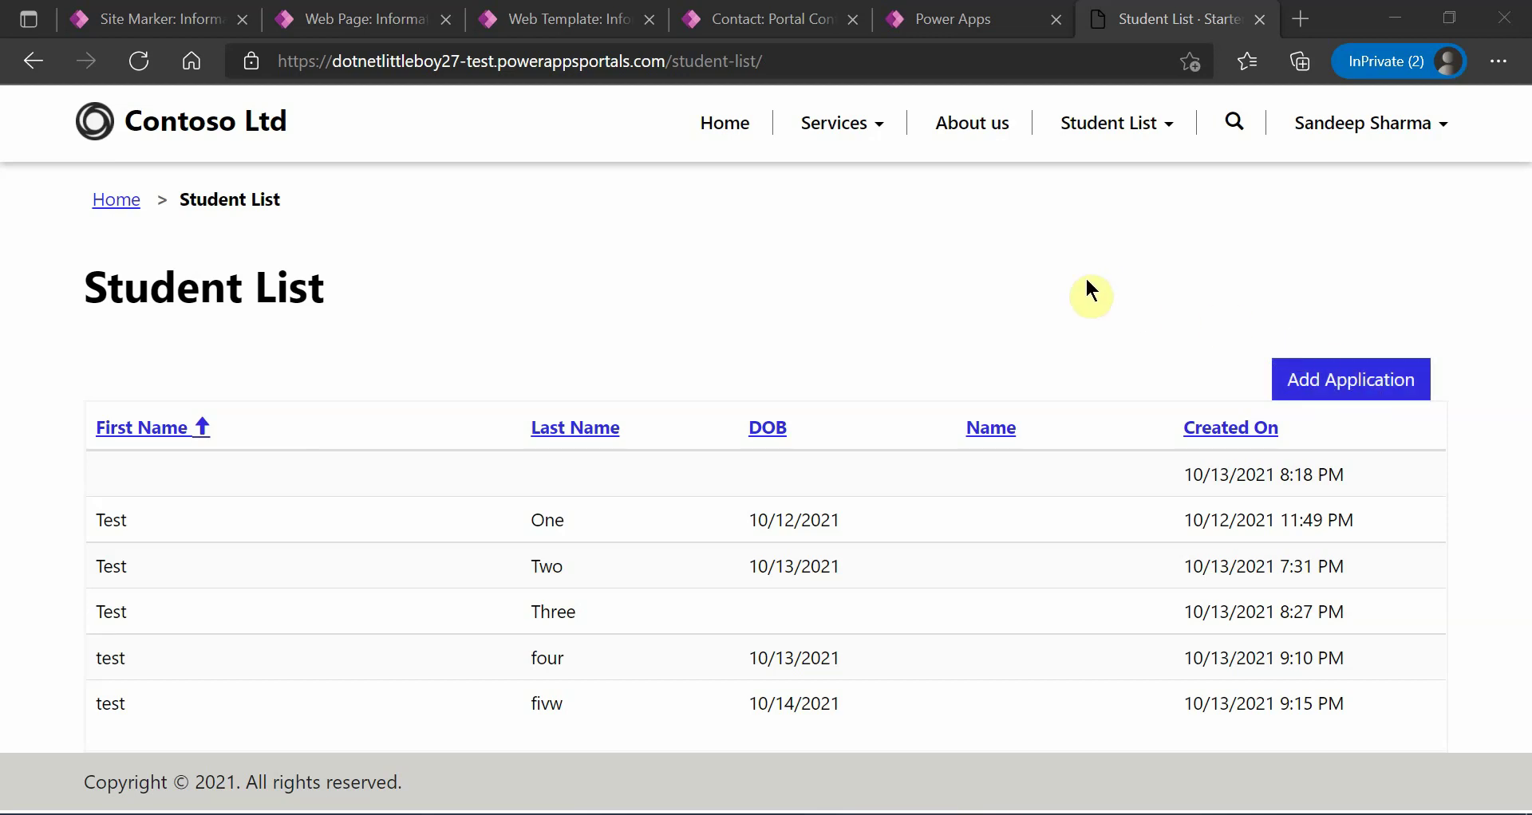
Step: Look over the live Student List page and its Add Application creation form
{"action": "left_click", "coordinate": [1317, 128]}
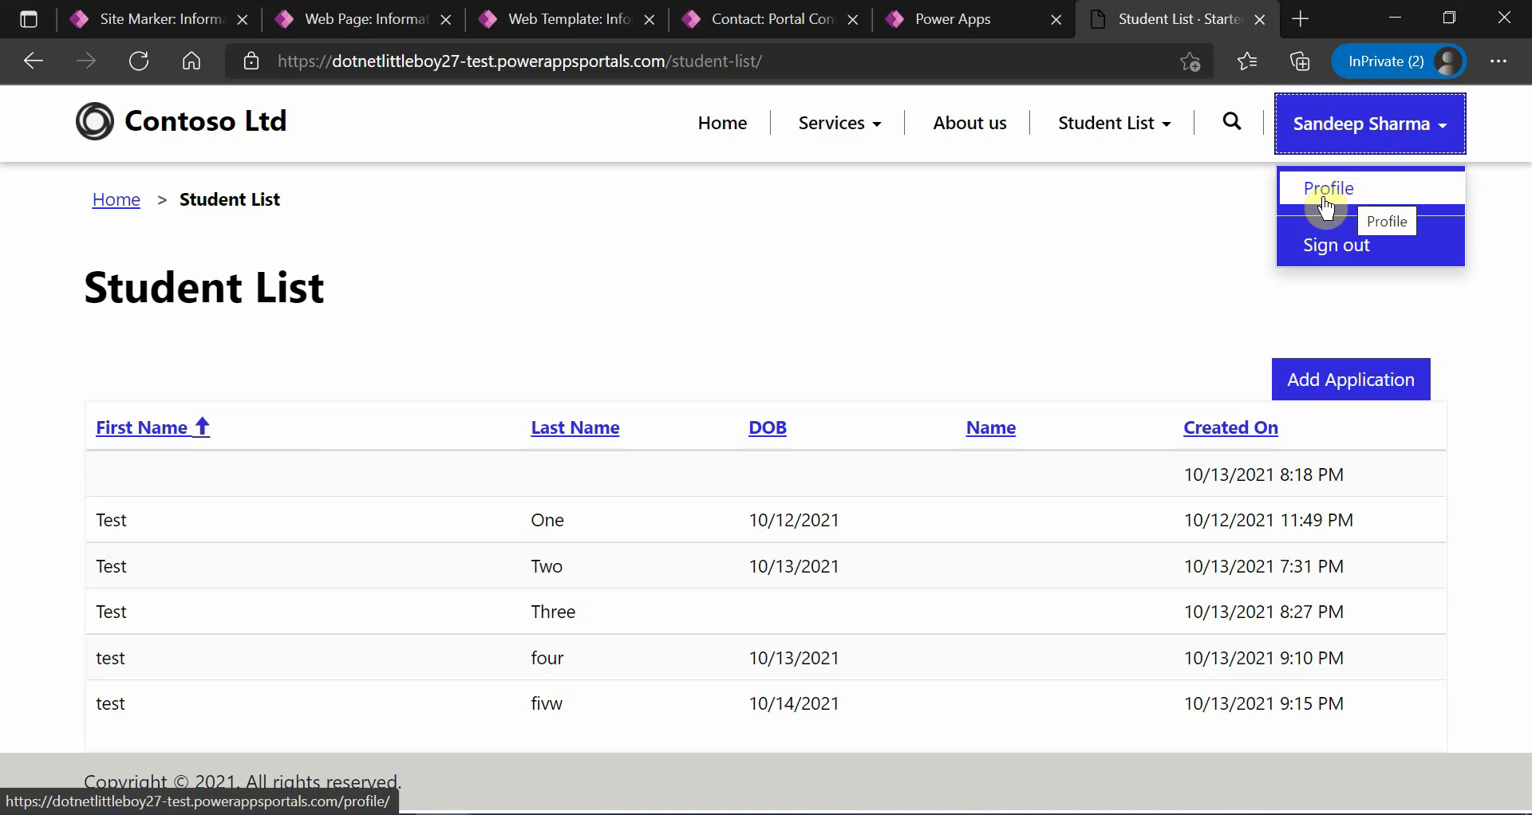
{"action": "left_click", "coordinate": [939, 280]}
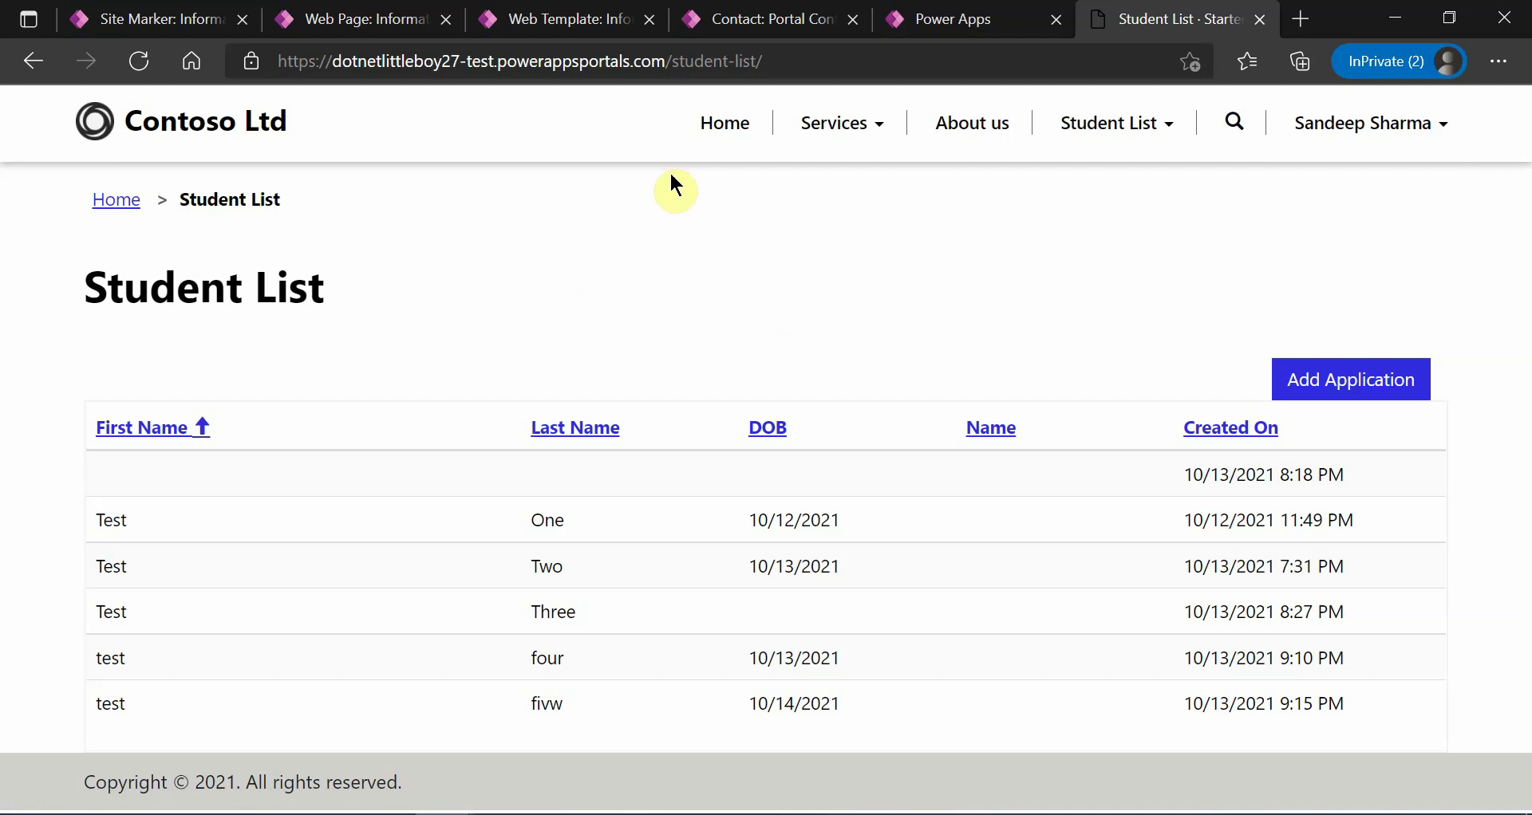
{"action": "left_click", "coordinate": [672, 64]}
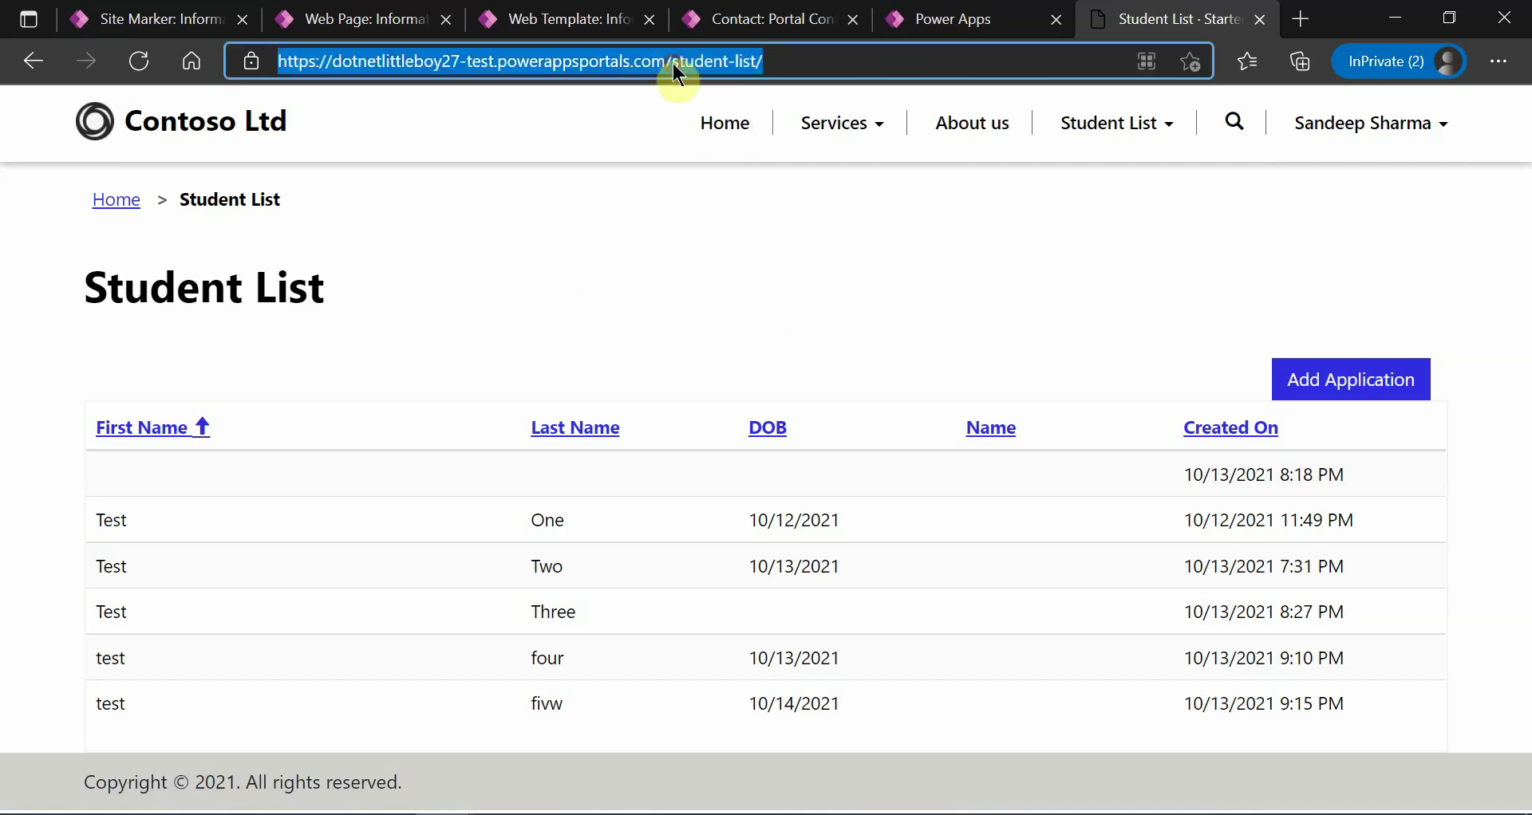
{"action": "left_click", "coordinate": [707, 250]}
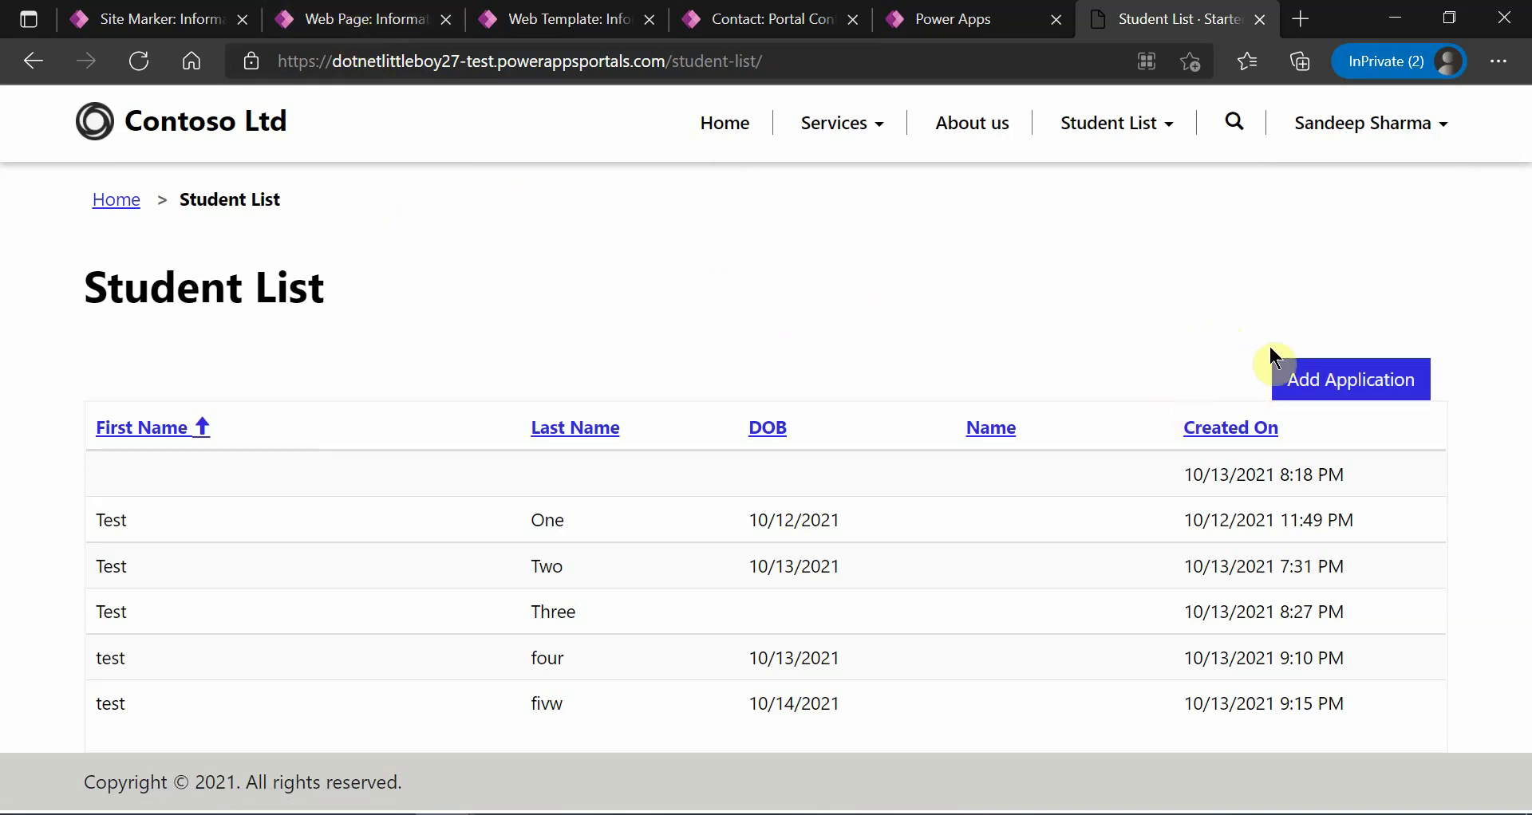
{"action": "left_click", "coordinate": [1322, 393]}
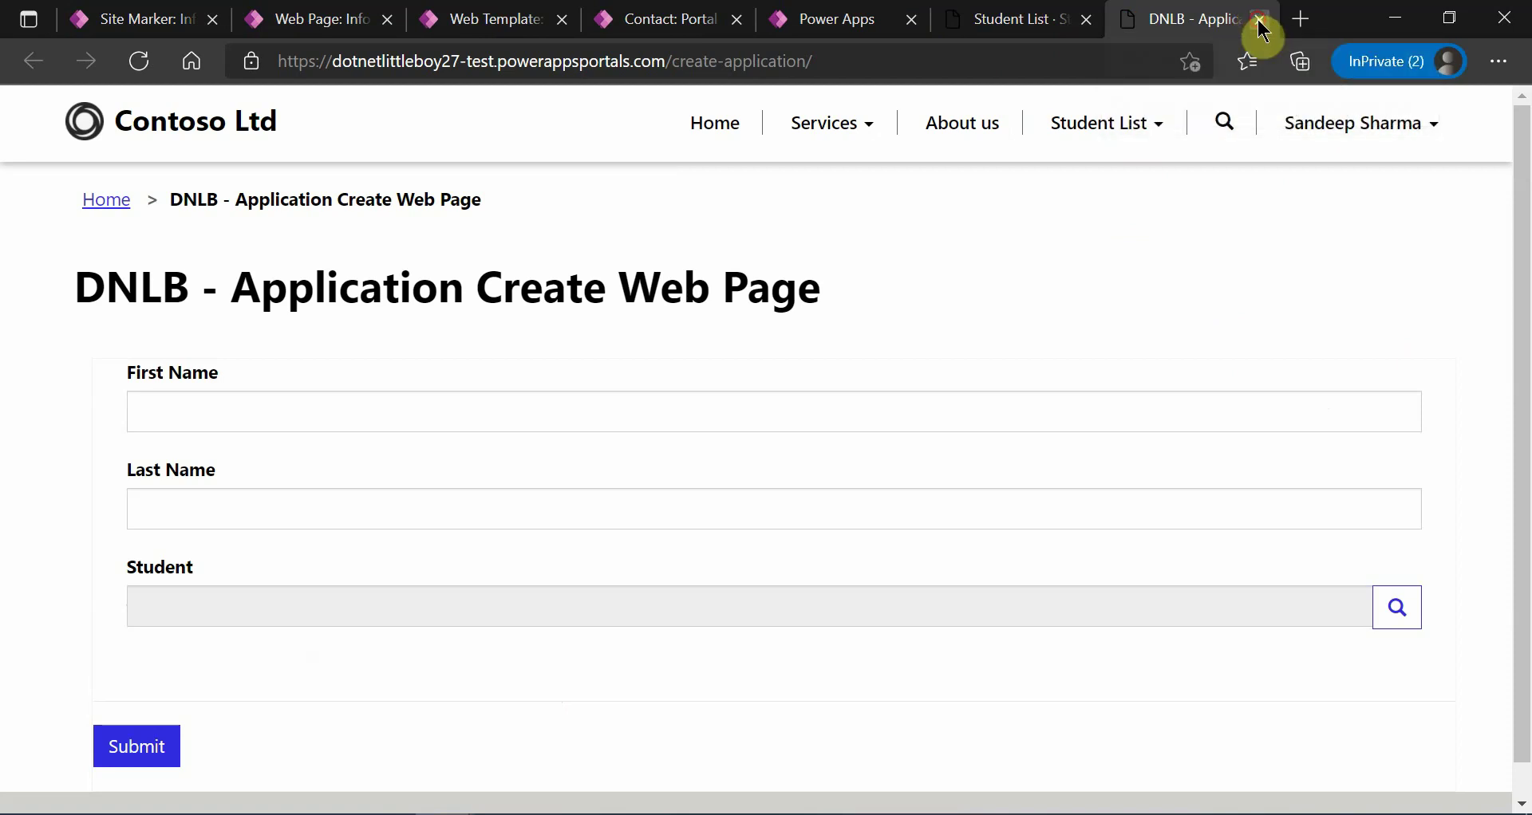
{"action": "left_click", "coordinate": [1259, 20]}
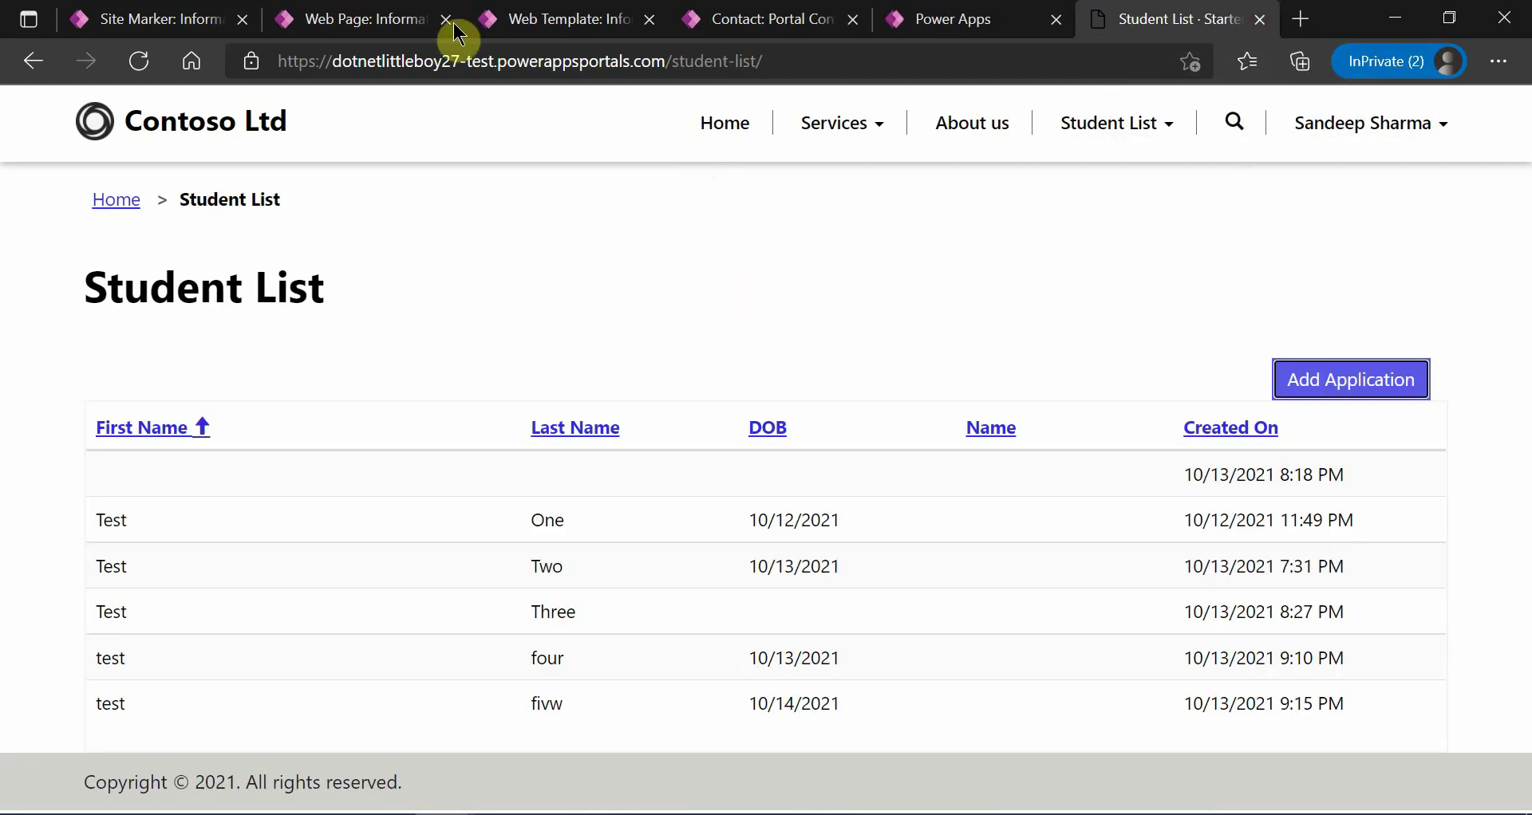
{"action": "left_click", "coordinate": [558, 19]}
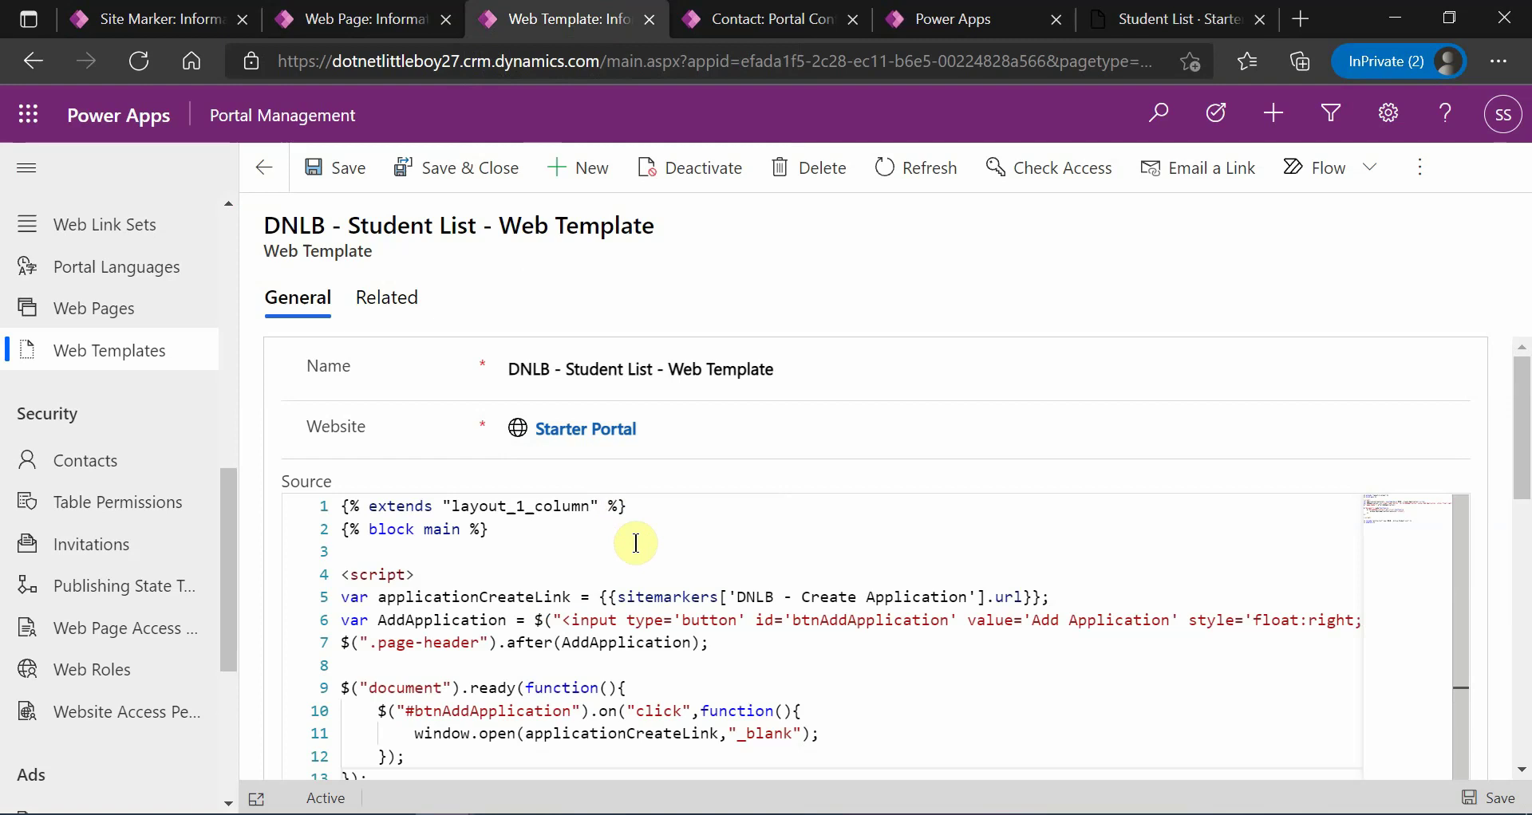
{"action": "left_click", "coordinate": [1133, 19]}
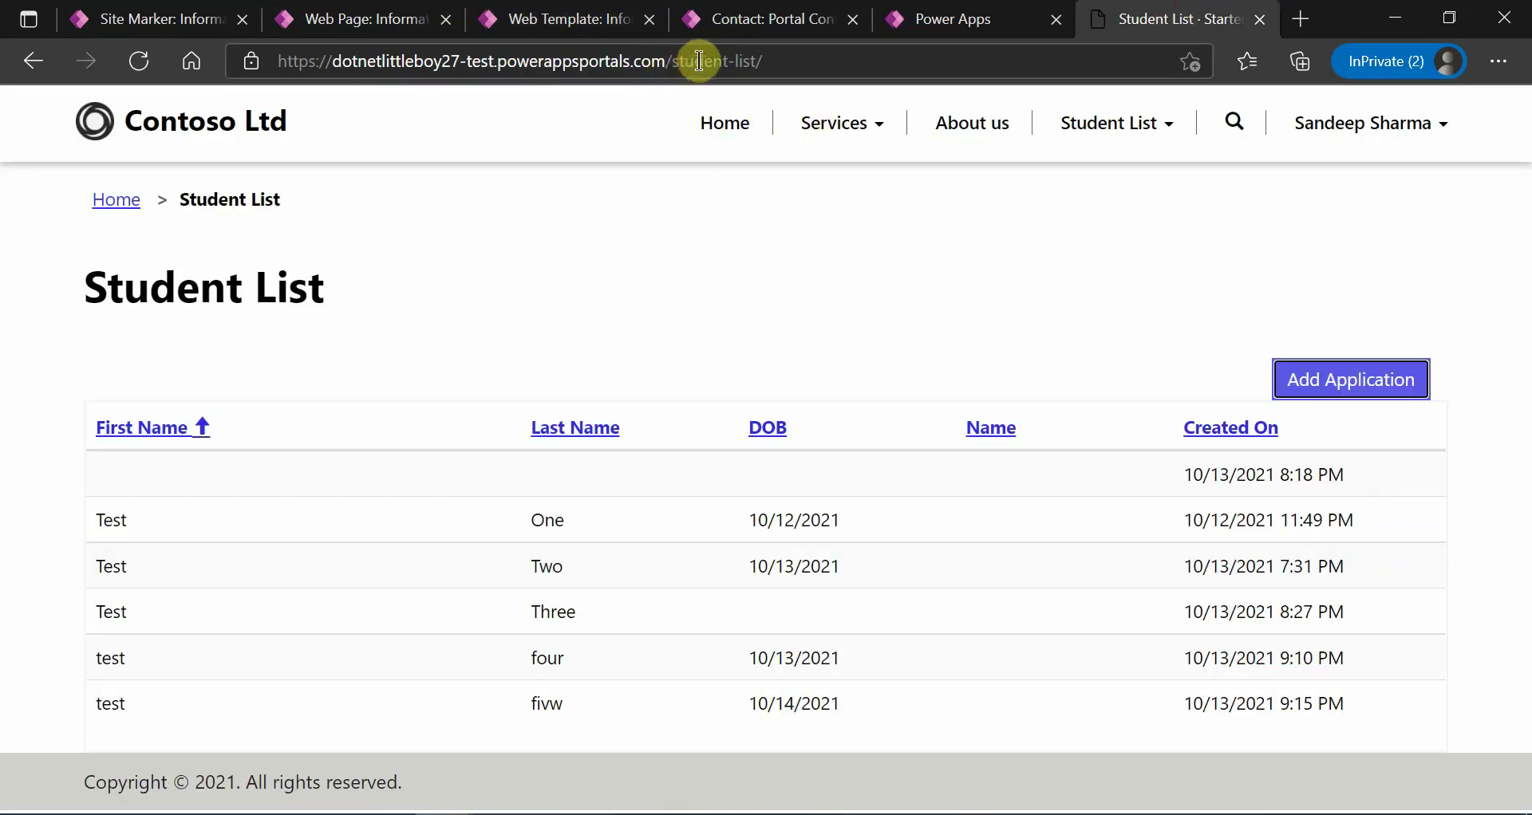
{"action": "left_click", "coordinate": [607, 19]}
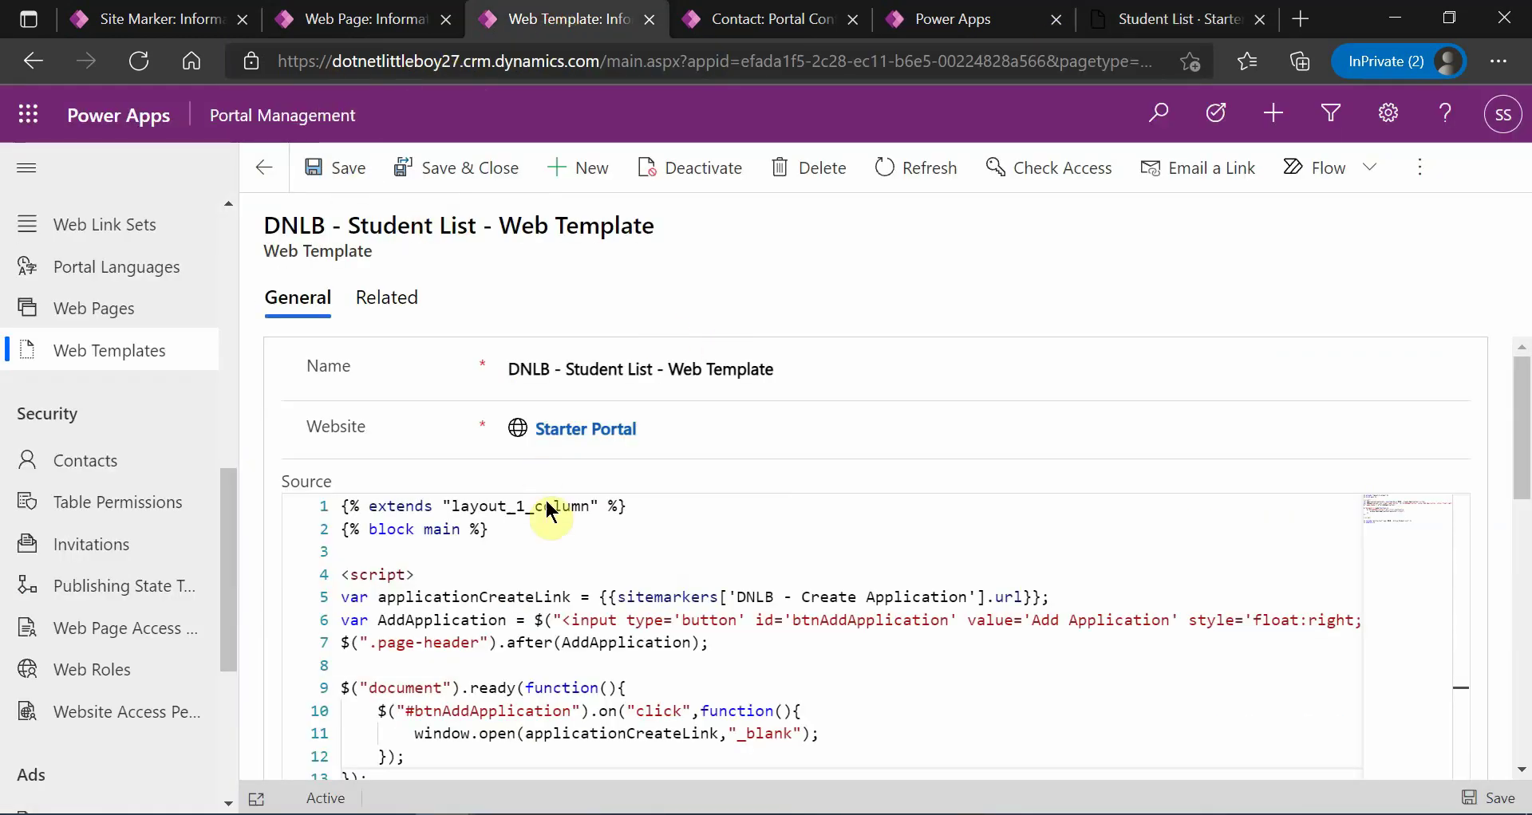
Step: Inspect the AddApplication variable on line 6 and the page-header line 7 of the template source
{"action": "left_click", "coordinate": [461, 619]}
{"action": "scroll", "coordinate": [506, 622], "scroll_direction": "down", "scroll_amount": 3}
{"action": "scroll", "coordinate": [512, 623], "scroll_direction": "up", "scroll_amount": 2}
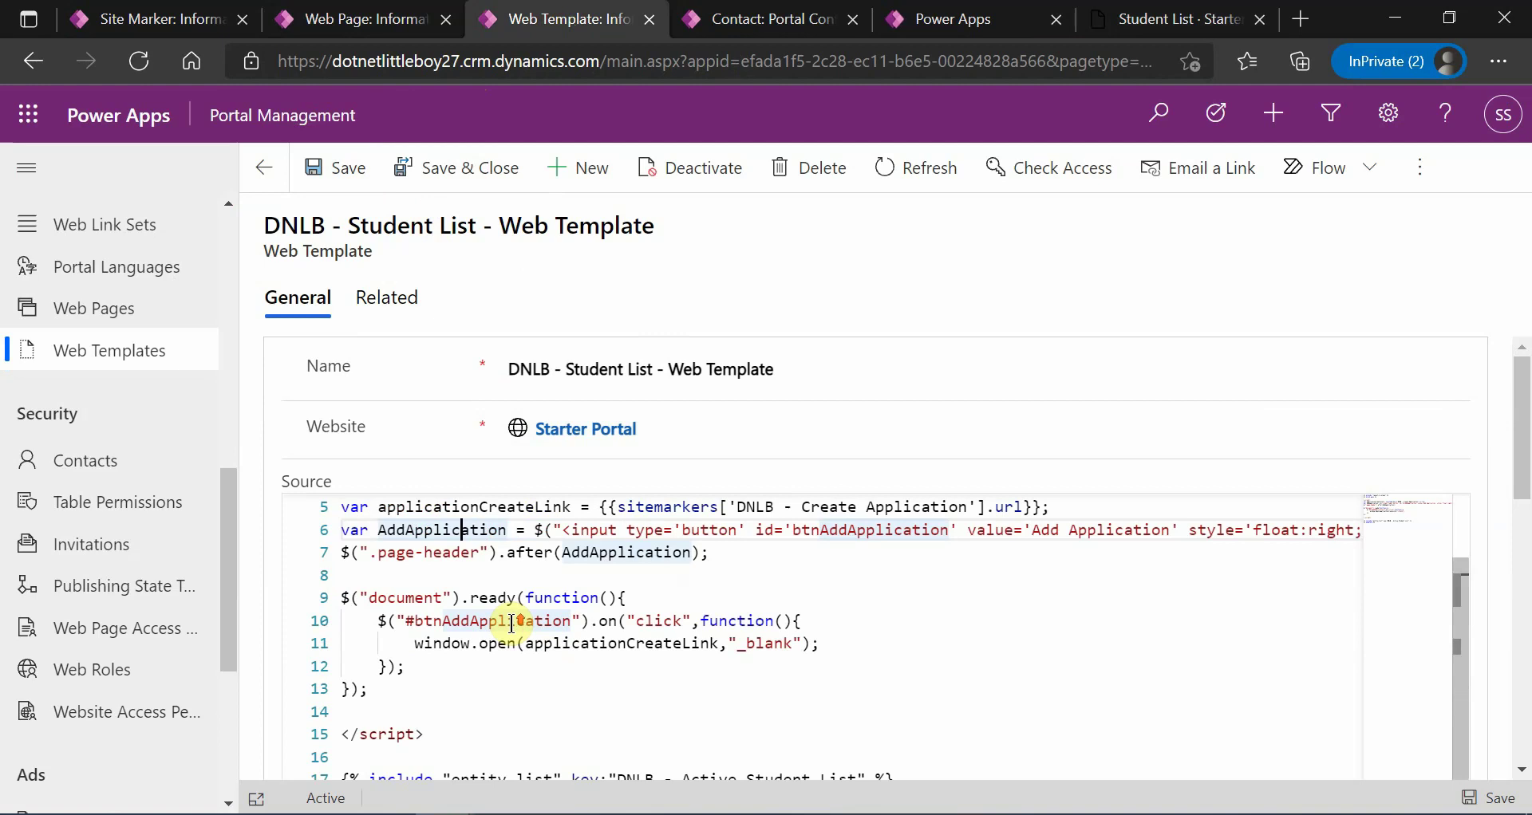
{"action": "scroll", "coordinate": [512, 623], "scroll_direction": "up", "scroll_amount": 2}
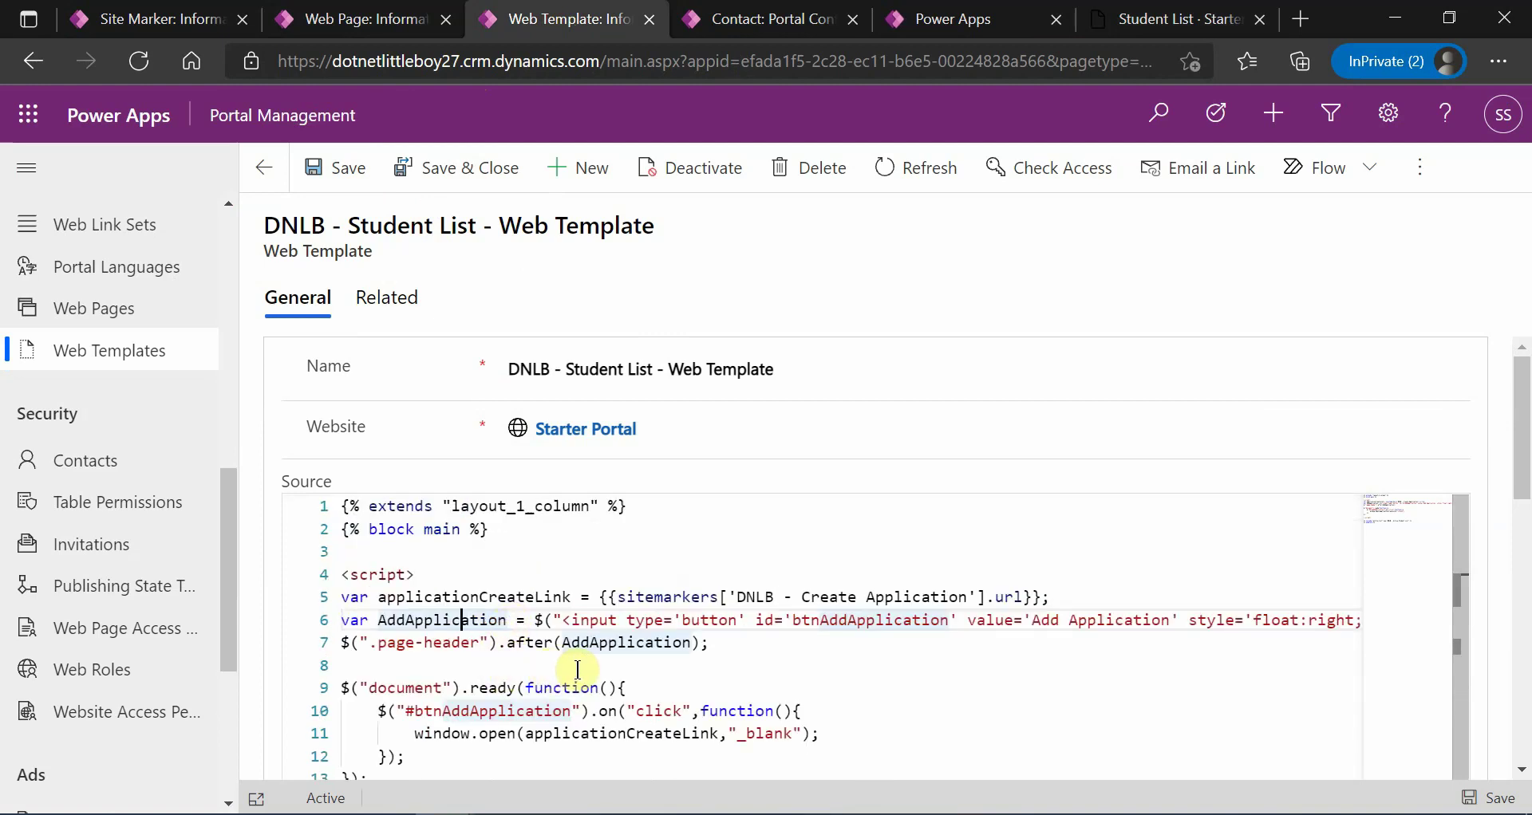
{"action": "double_click", "coordinate": [446, 620]}
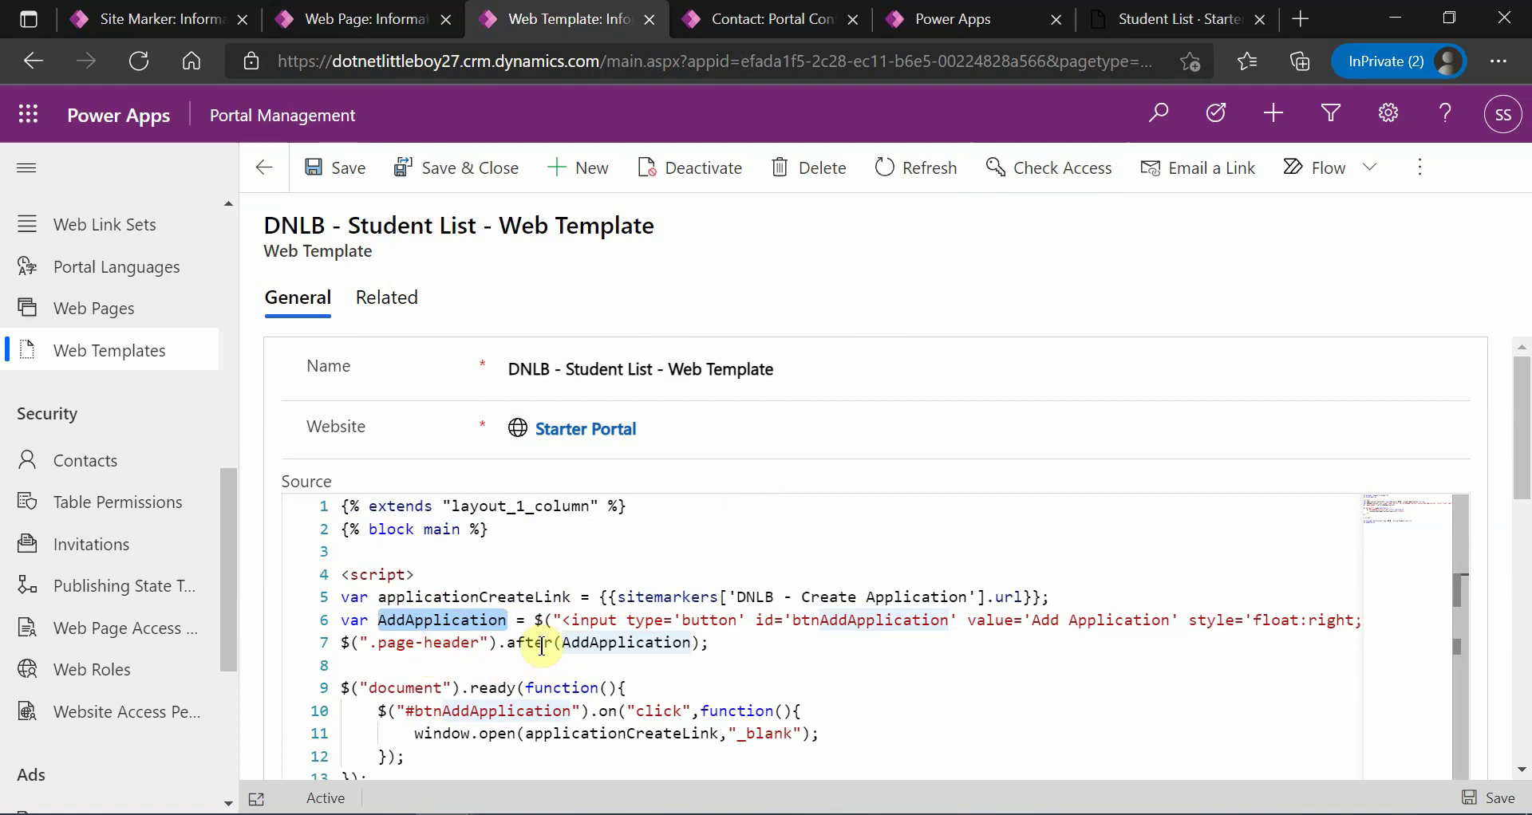
{"action": "left_click", "coordinate": [735, 645]}
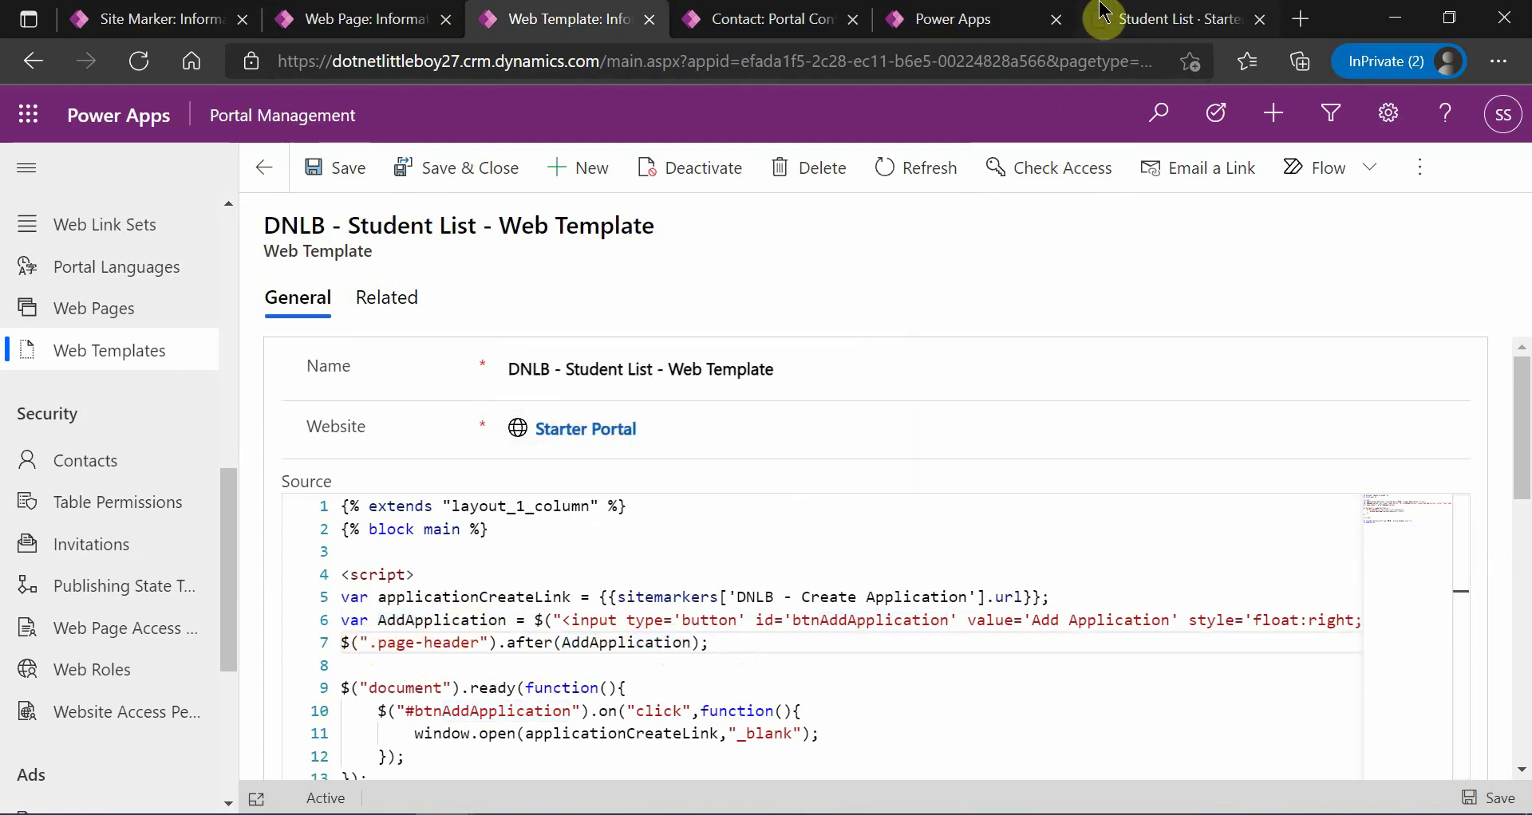
Step: Check the contact's assigned web roles against the live Student List page
{"action": "left_click", "coordinate": [1117, 20]}
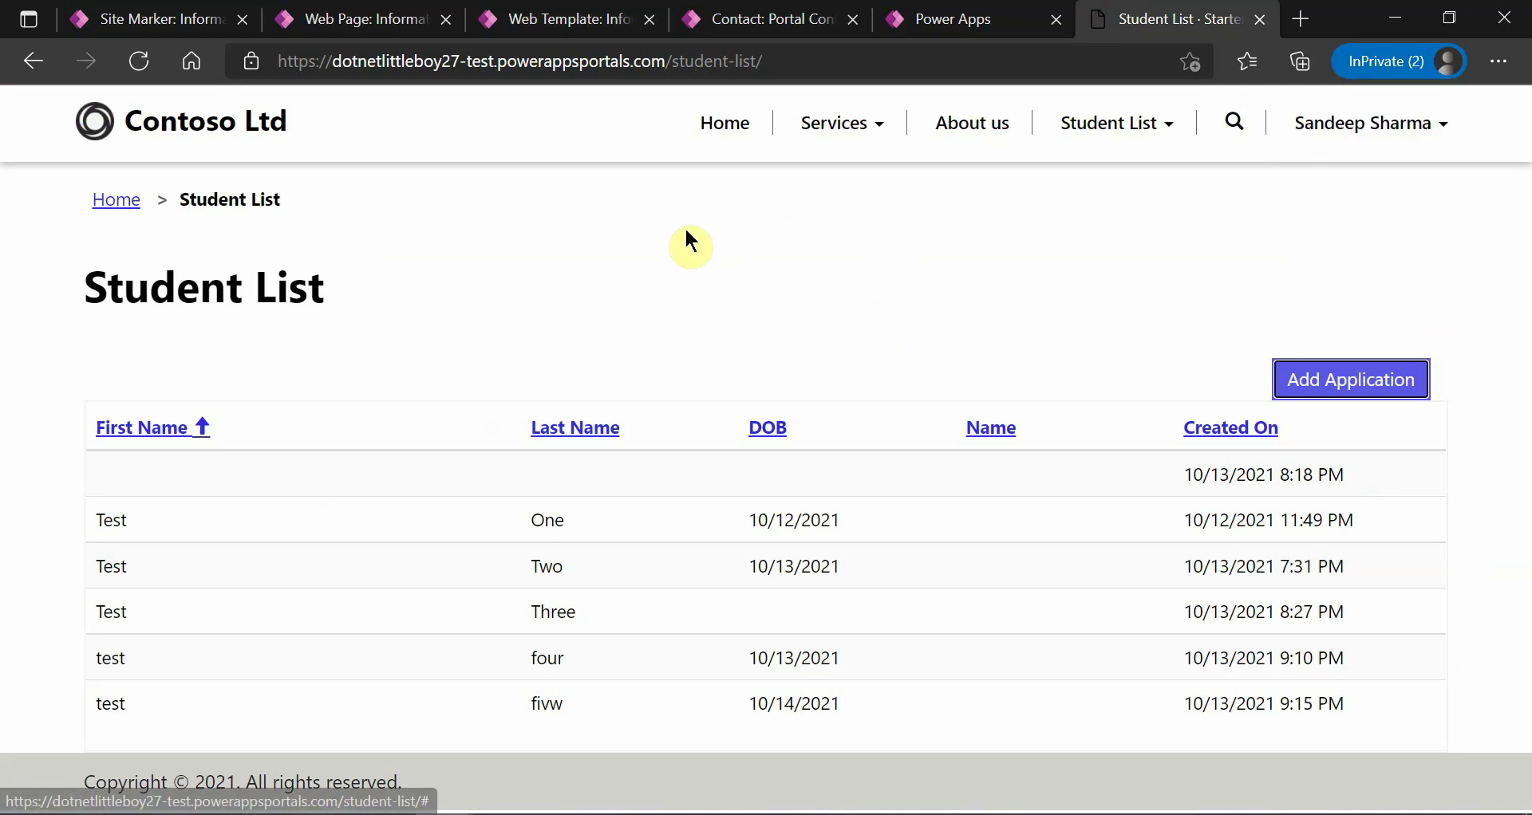
{"action": "left_click", "coordinate": [728, 19]}
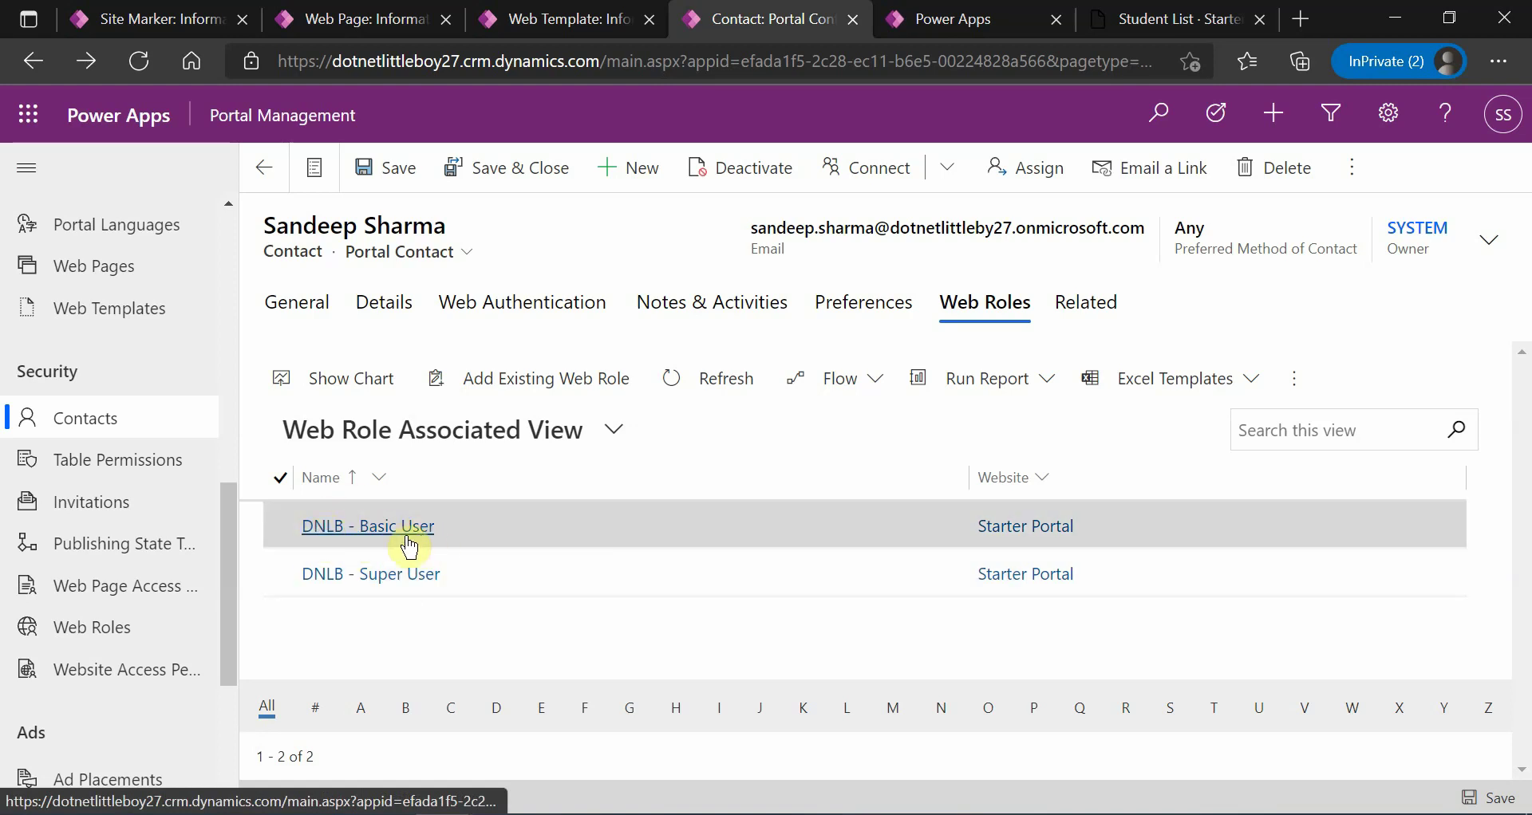
{"action": "left_click", "coordinate": [1141, 17]}
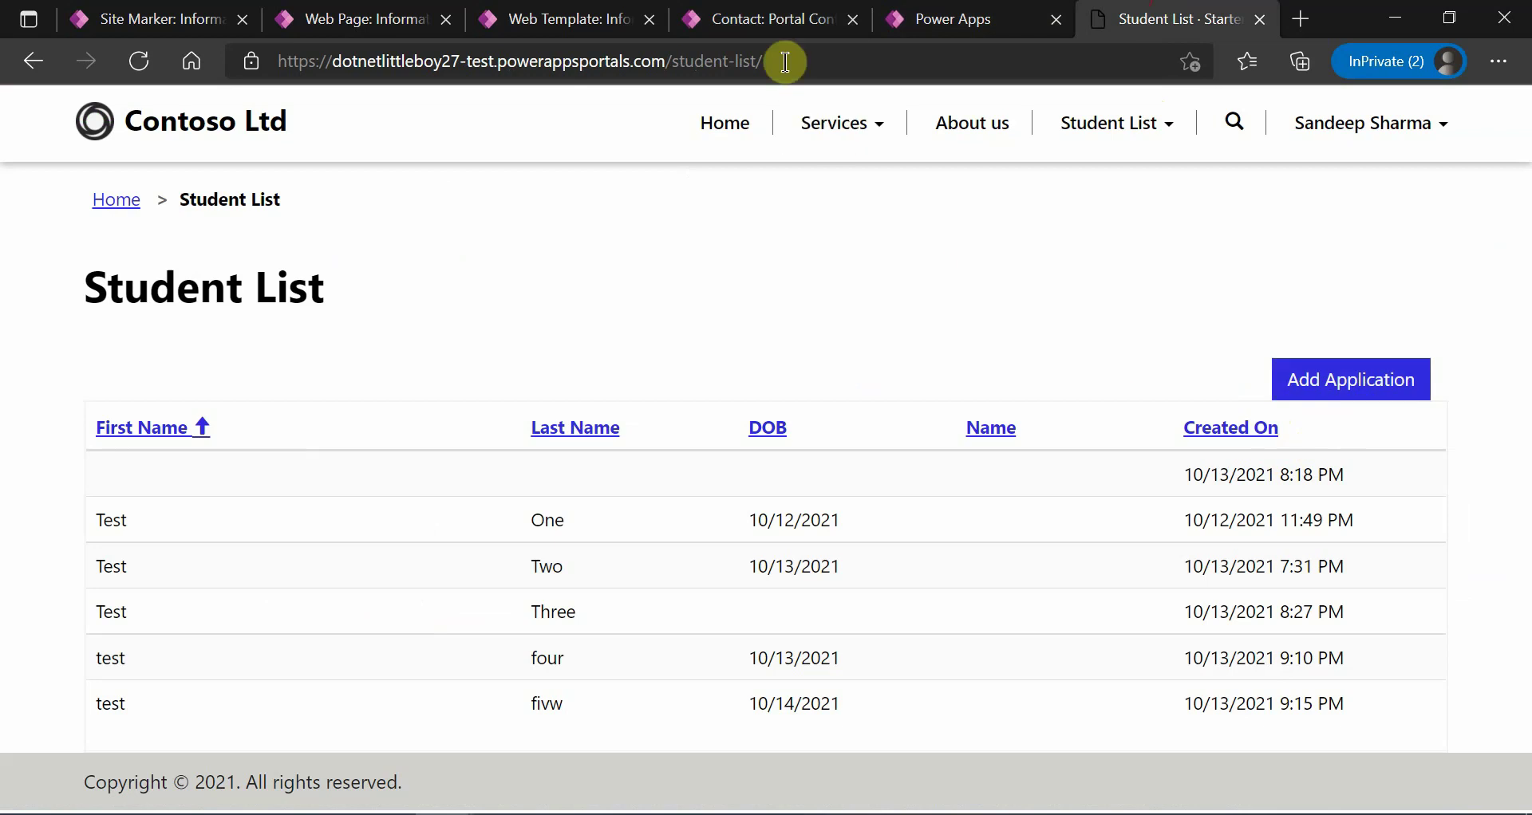
{"action": "left_click", "coordinate": [801, 21]}
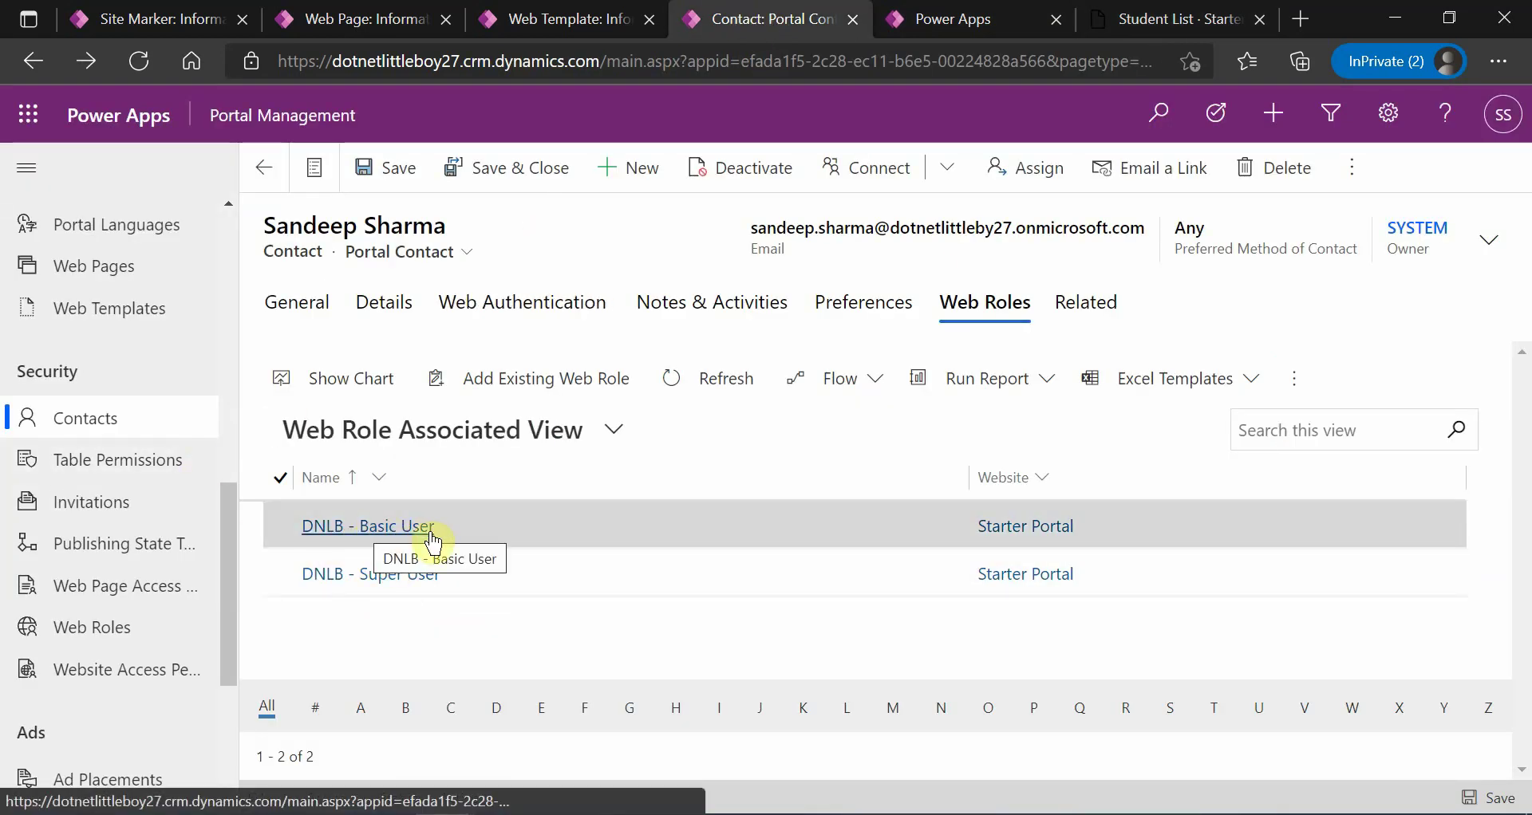
{"action": "left_click", "coordinate": [1168, 20]}
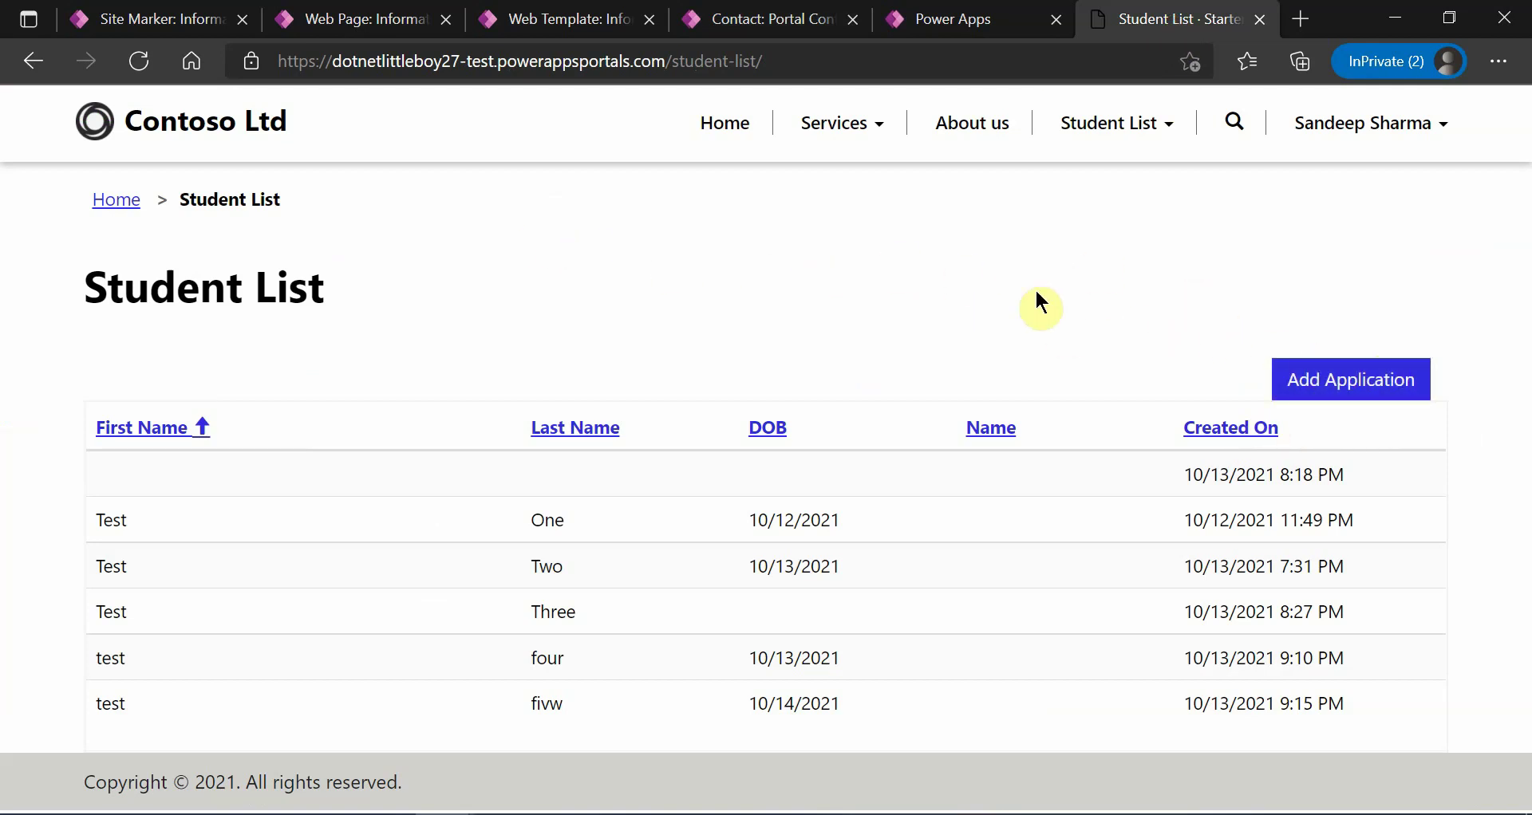
{"action": "left_click", "coordinate": [556, 24]}
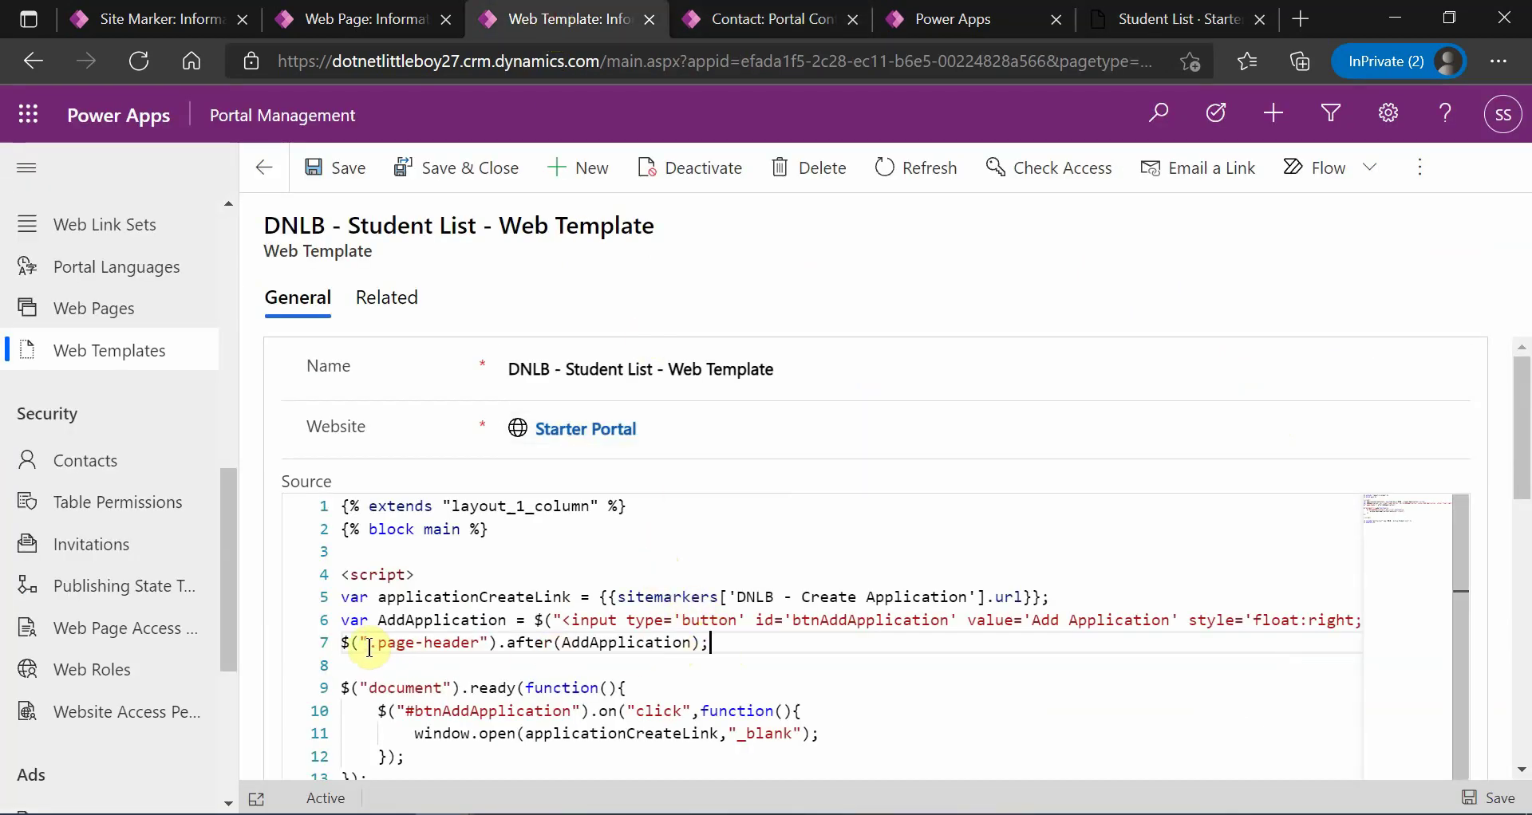
Step: Insert a new line 7 above the page header and type {% if user
{"action": "left_click", "coordinate": [345, 643]}
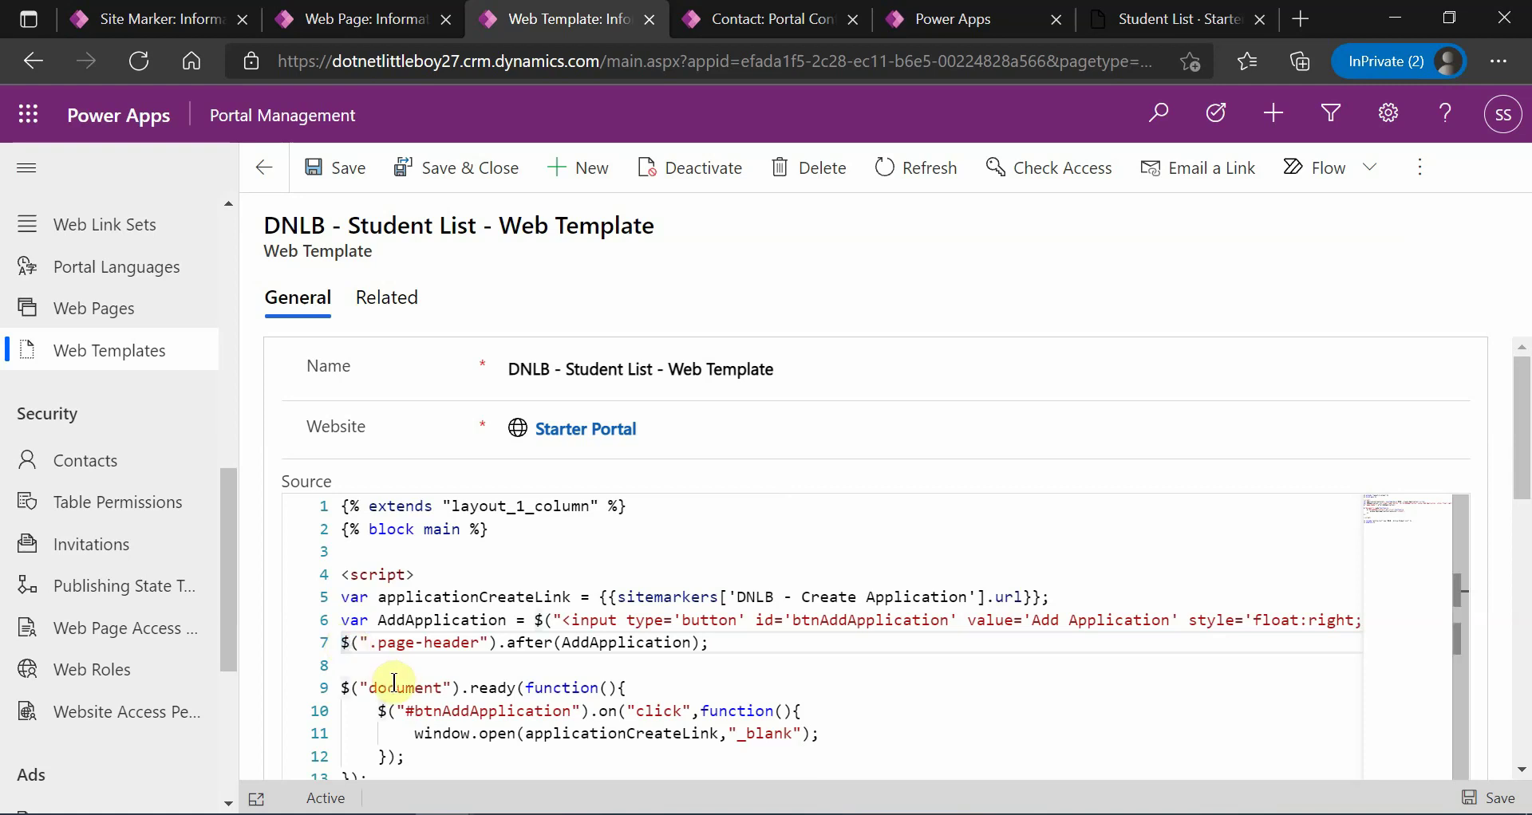
{"action": "key", "text": "Return"}
{"action": "type", "text": "i"}
{"action": "key", "text": "BackSpace"}
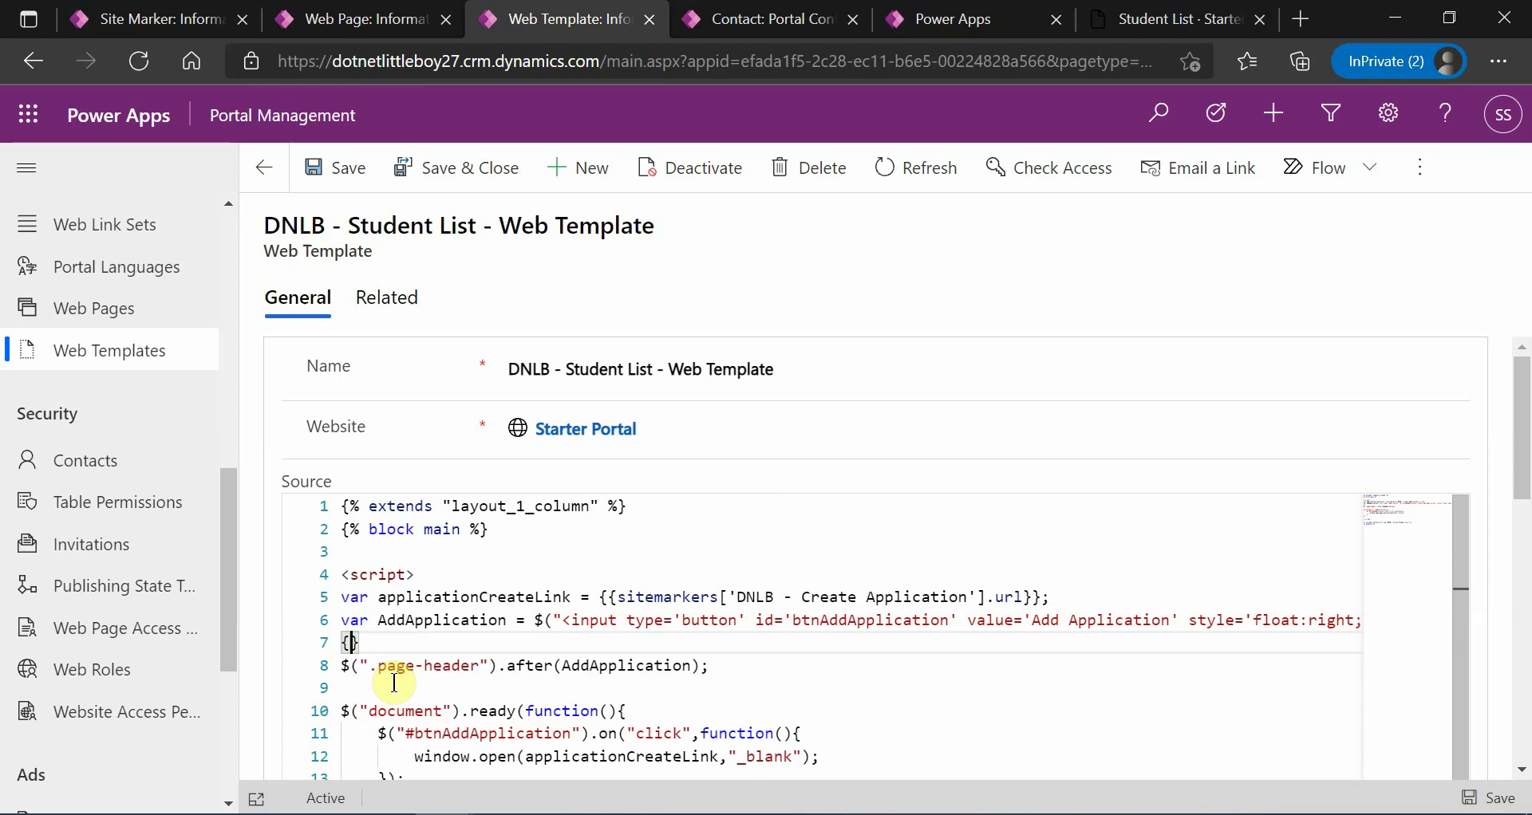
{"action": "type", "text": "{%"}
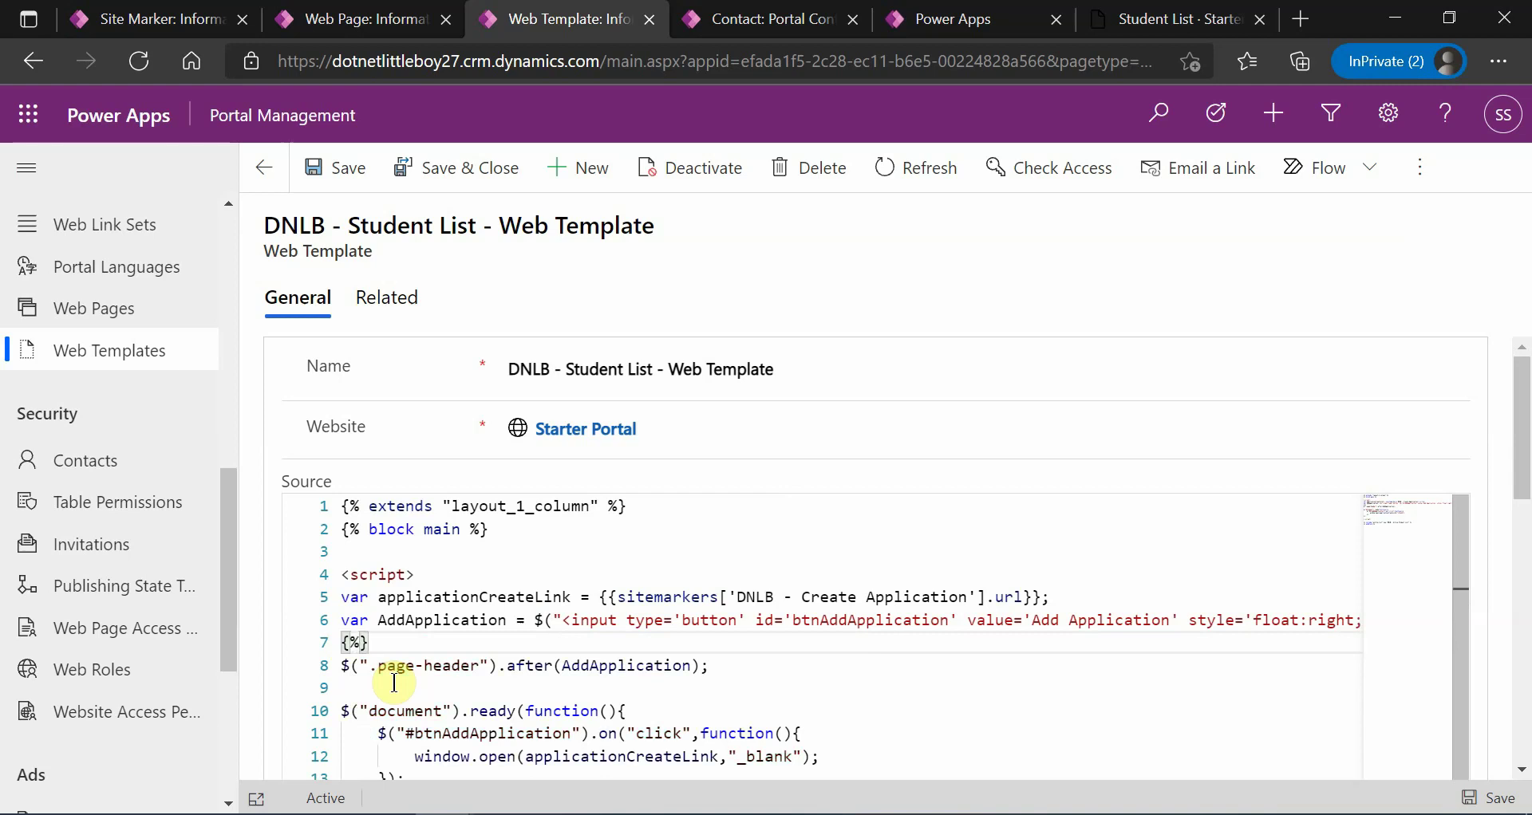
{"action": "type", "text": " if user. %"}
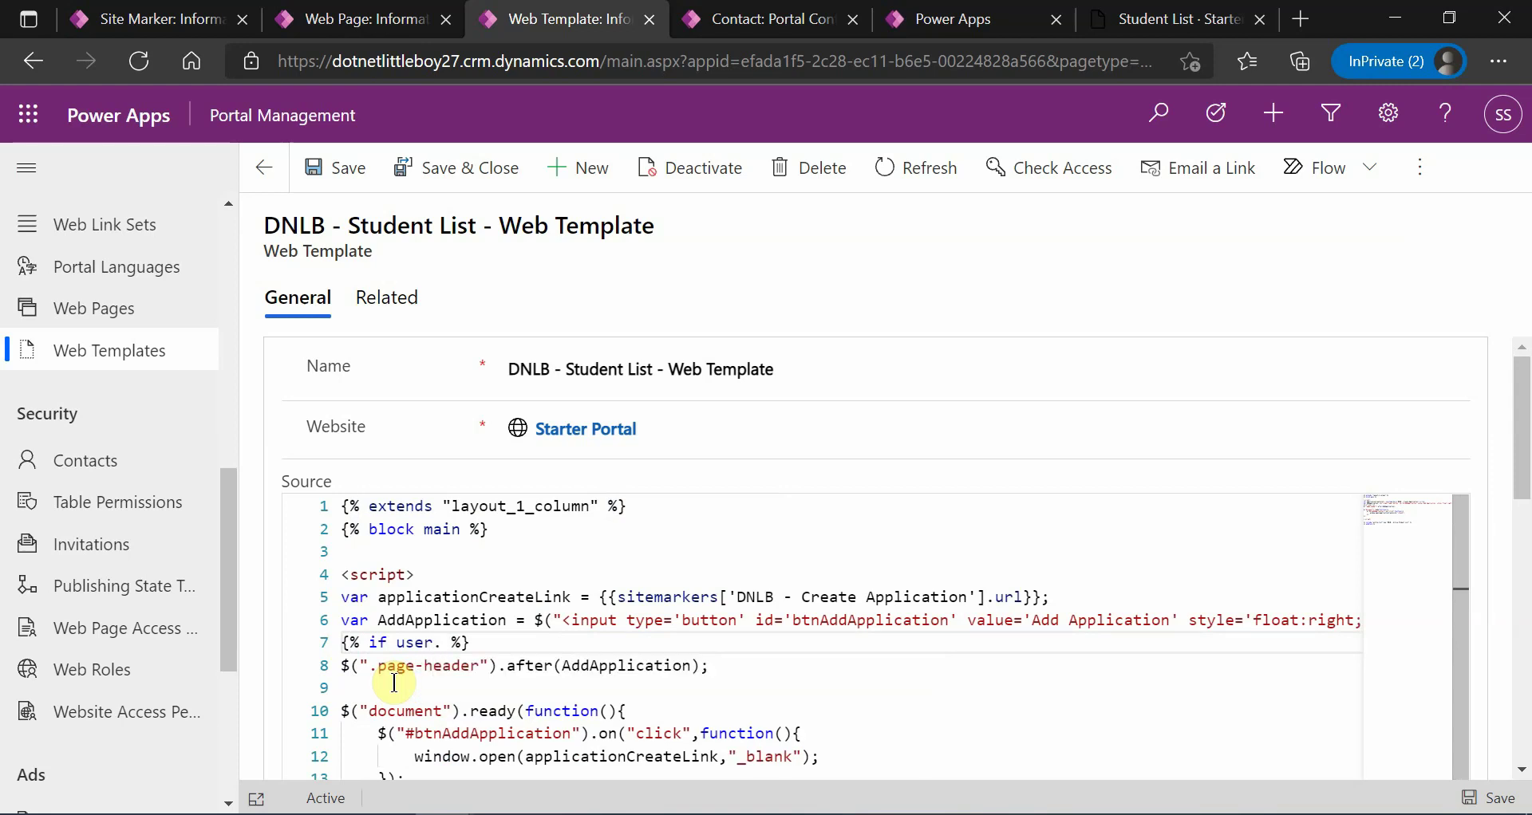
Step: Glance at the account menu on the live portal page before returning to the editor
{"action": "left_click", "coordinate": [1172, 19]}
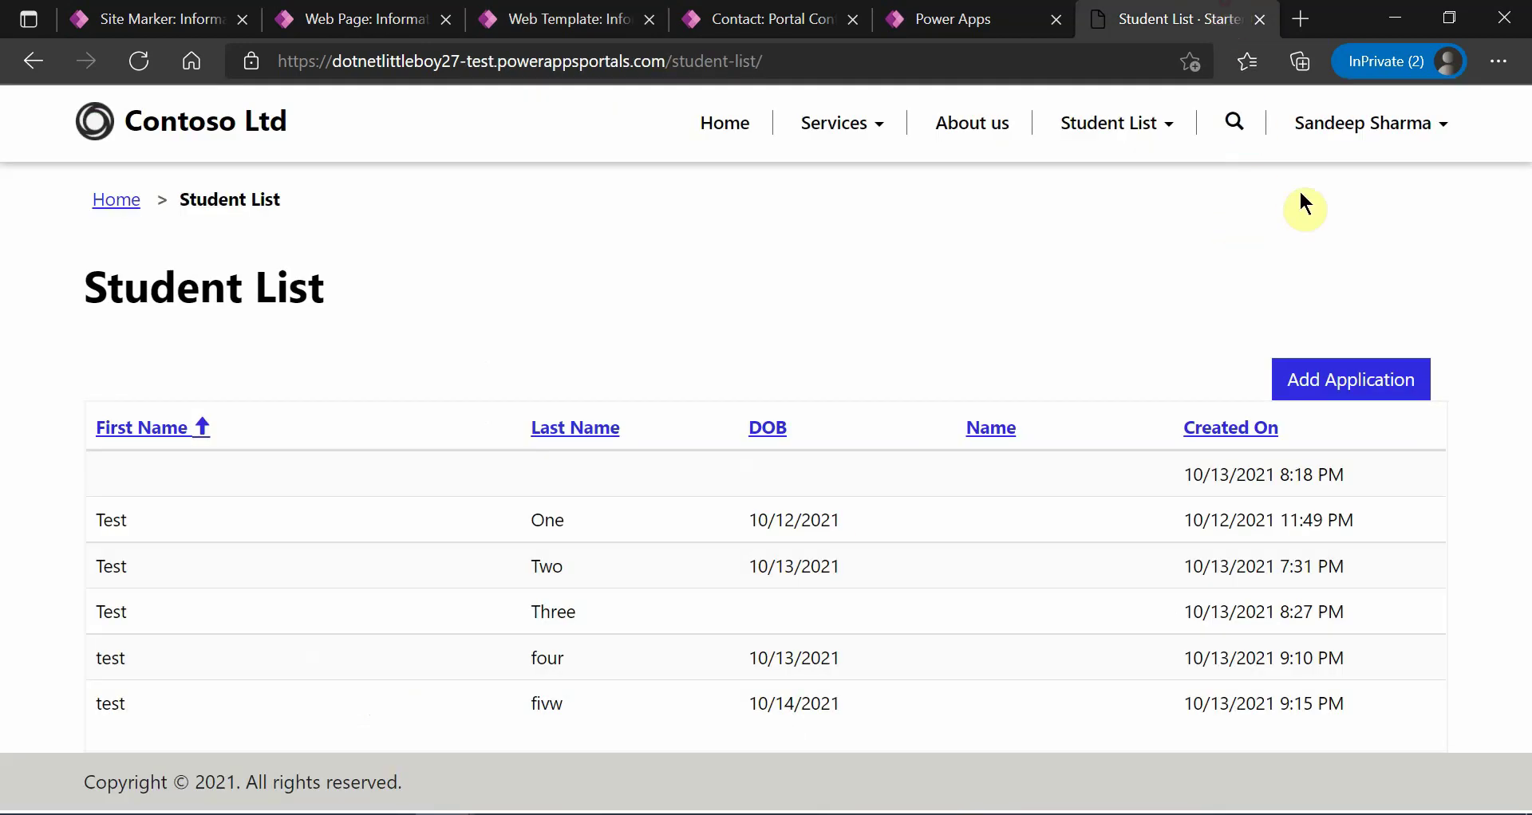
{"action": "left_click", "coordinate": [1422, 132]}
{"action": "left_click", "coordinate": [549, 19]}
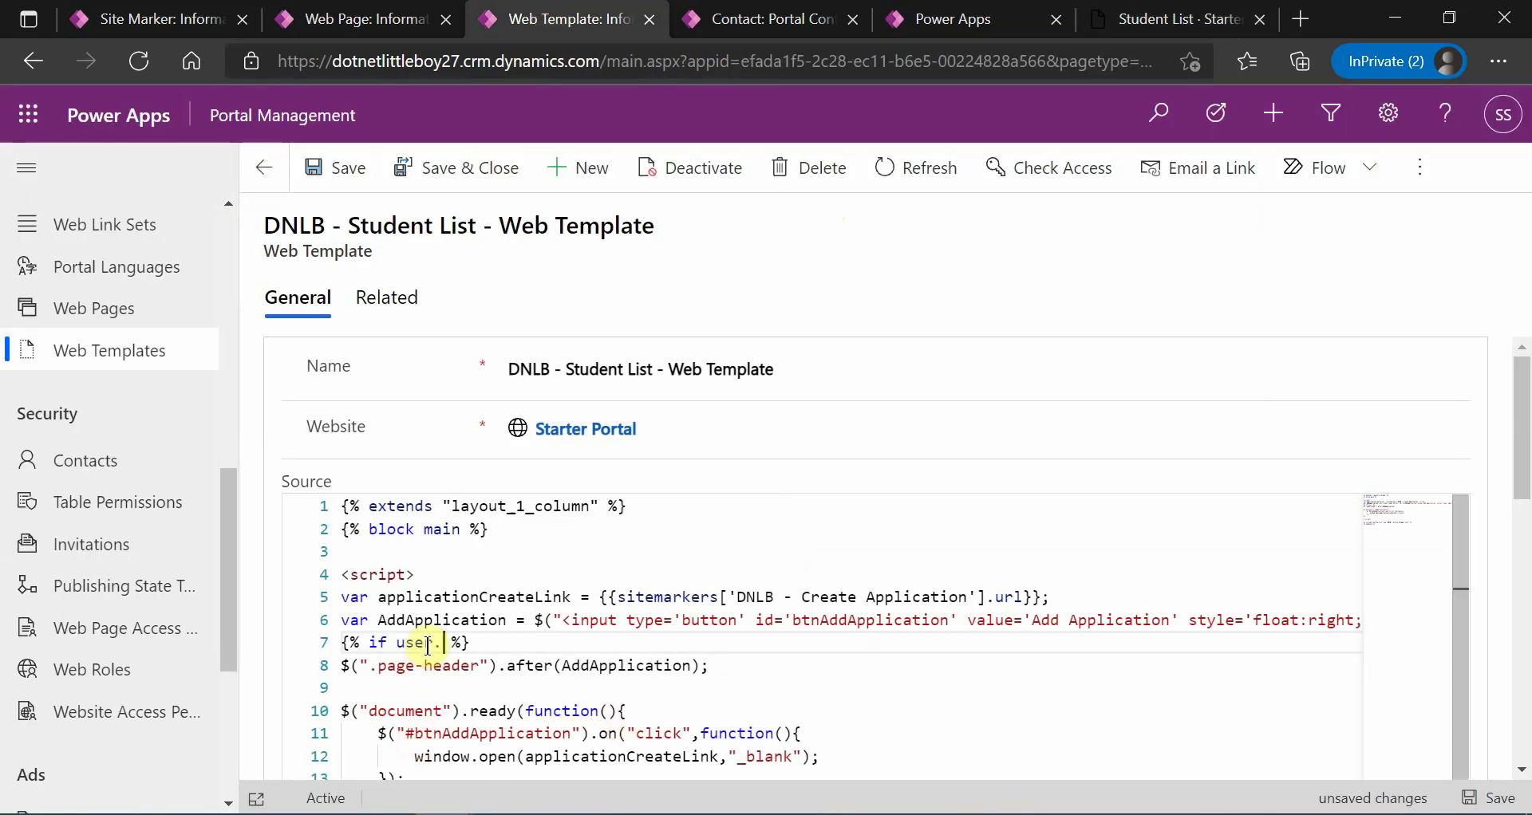
Step: Check the contact's web roles, then extend the condition to 'user.roles contains'
{"action": "left_click", "coordinate": [1153, 17]}
{"action": "left_click", "coordinate": [786, 17]}
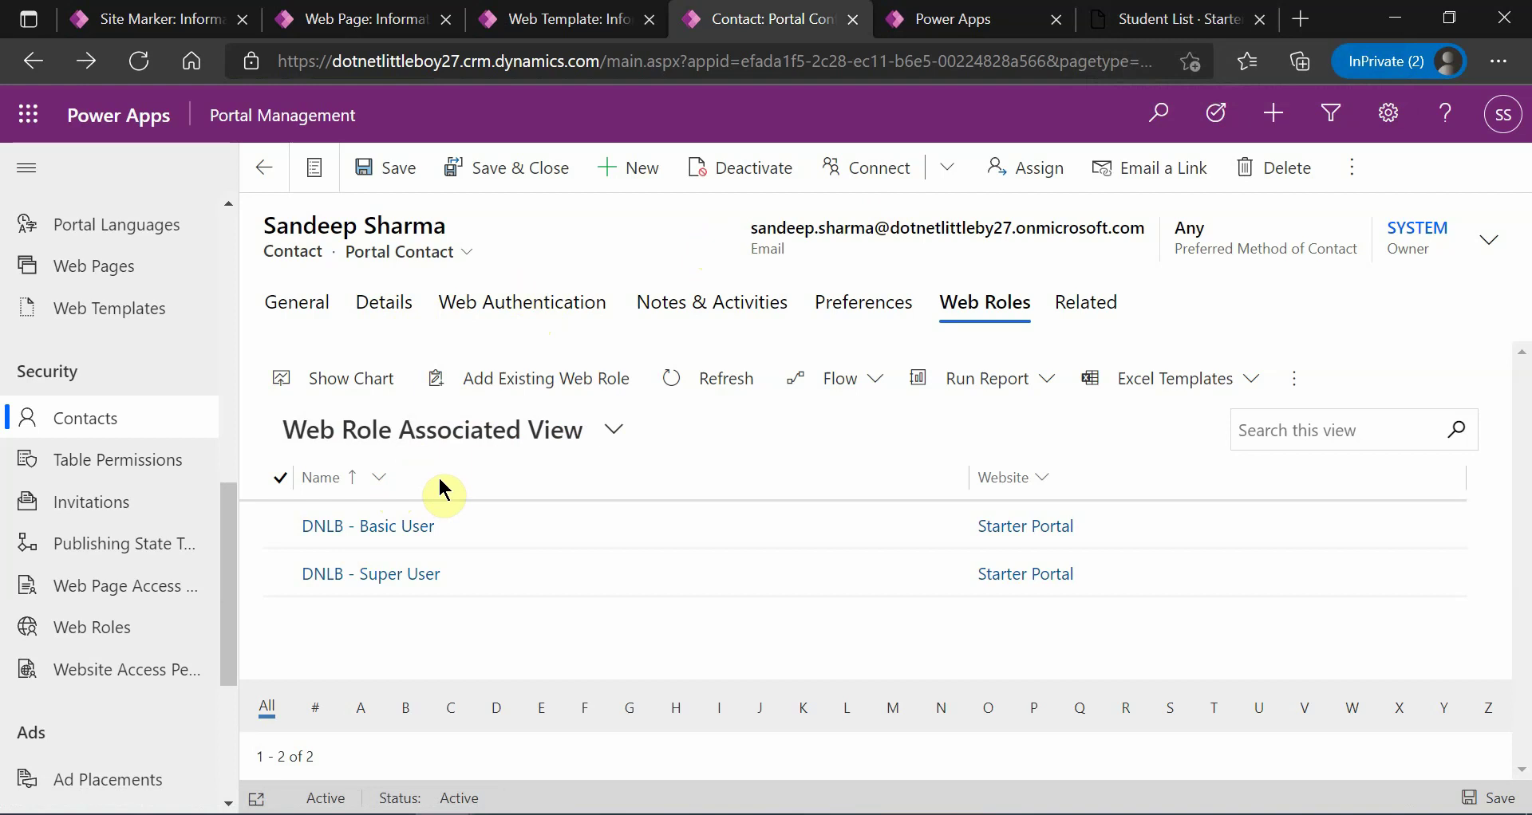
{"action": "left_click", "coordinate": [556, 11]}
{"action": "type", "text": "roles "}
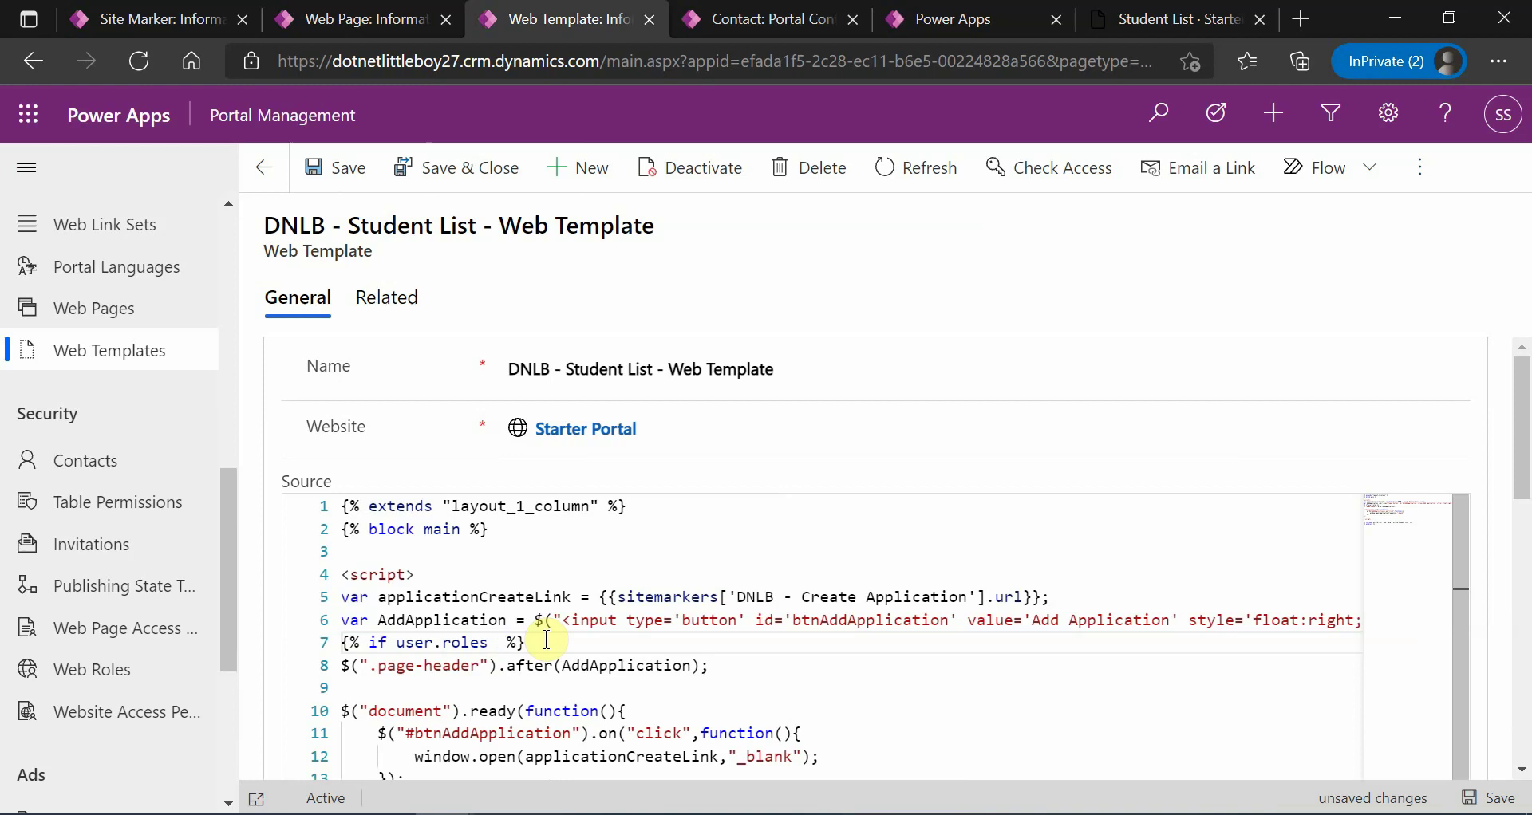
{"action": "type", "text": "contains"}
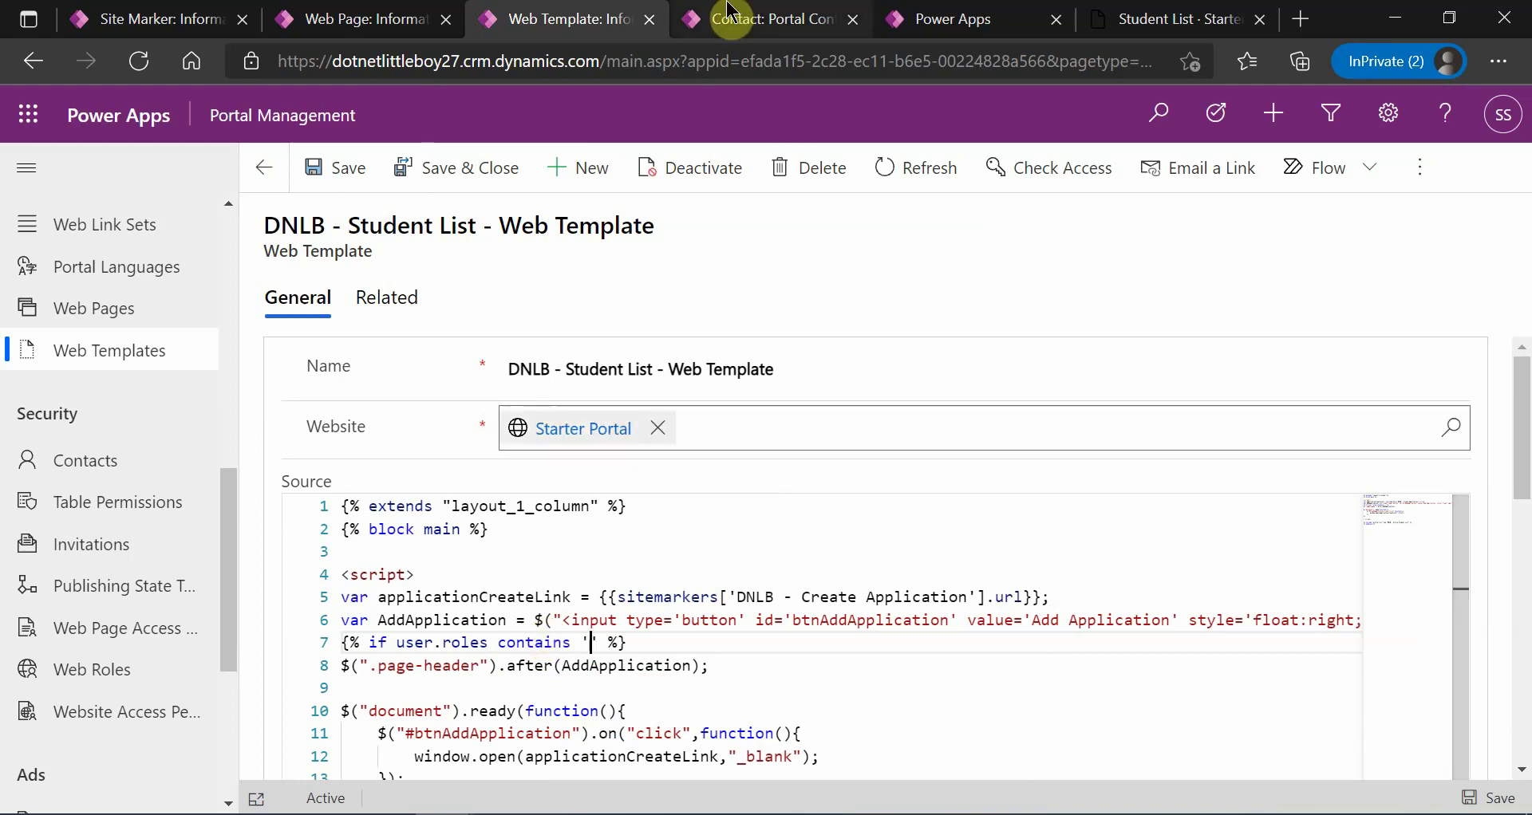
Step: Copy the 'DNLB - Basic User' name from its web role record and paste it into the condition
{"action": "left_click", "coordinate": [990, 20]}
{"action": "left_click", "coordinate": [808, 21]}
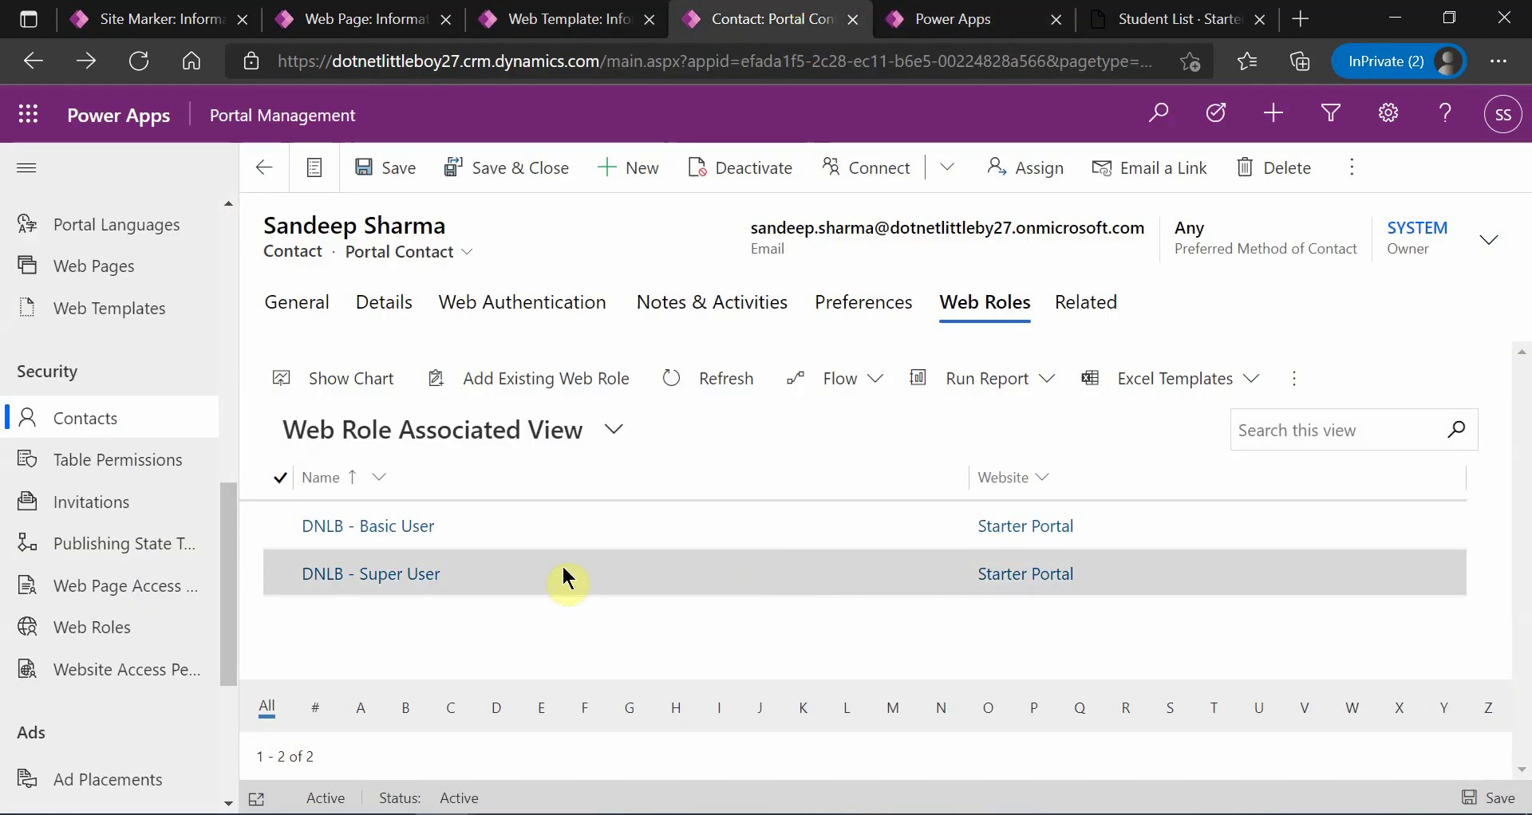
{"action": "left_click", "coordinate": [365, 528]}
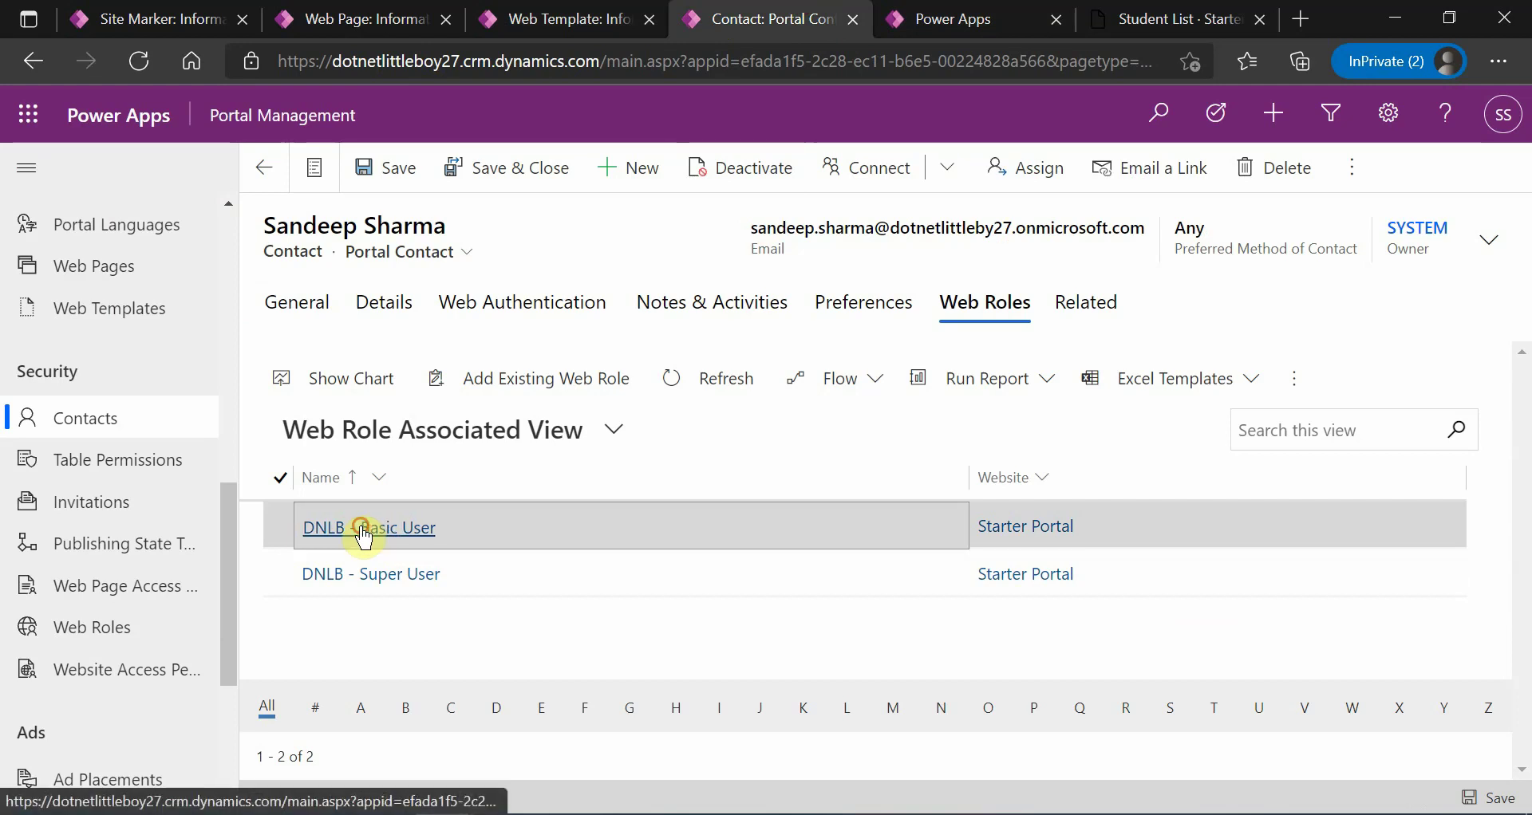
{"action": "left_click", "coordinate": [724, 370]}
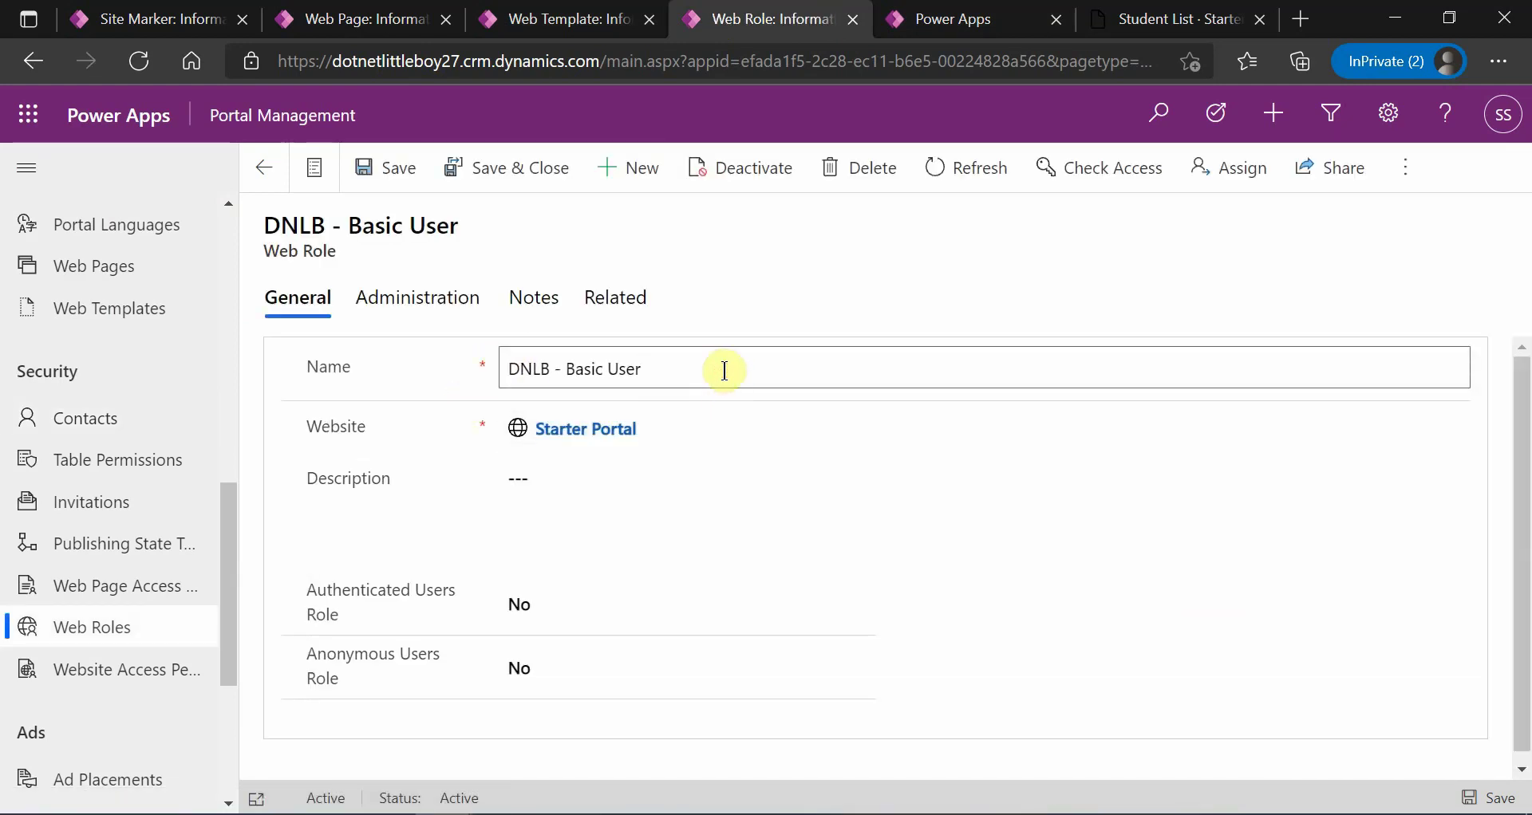
{"action": "key", "text": "ctrl+a"}
{"action": "key", "text": "ctrl+c"}
{"action": "left_click", "coordinate": [568, 20]}
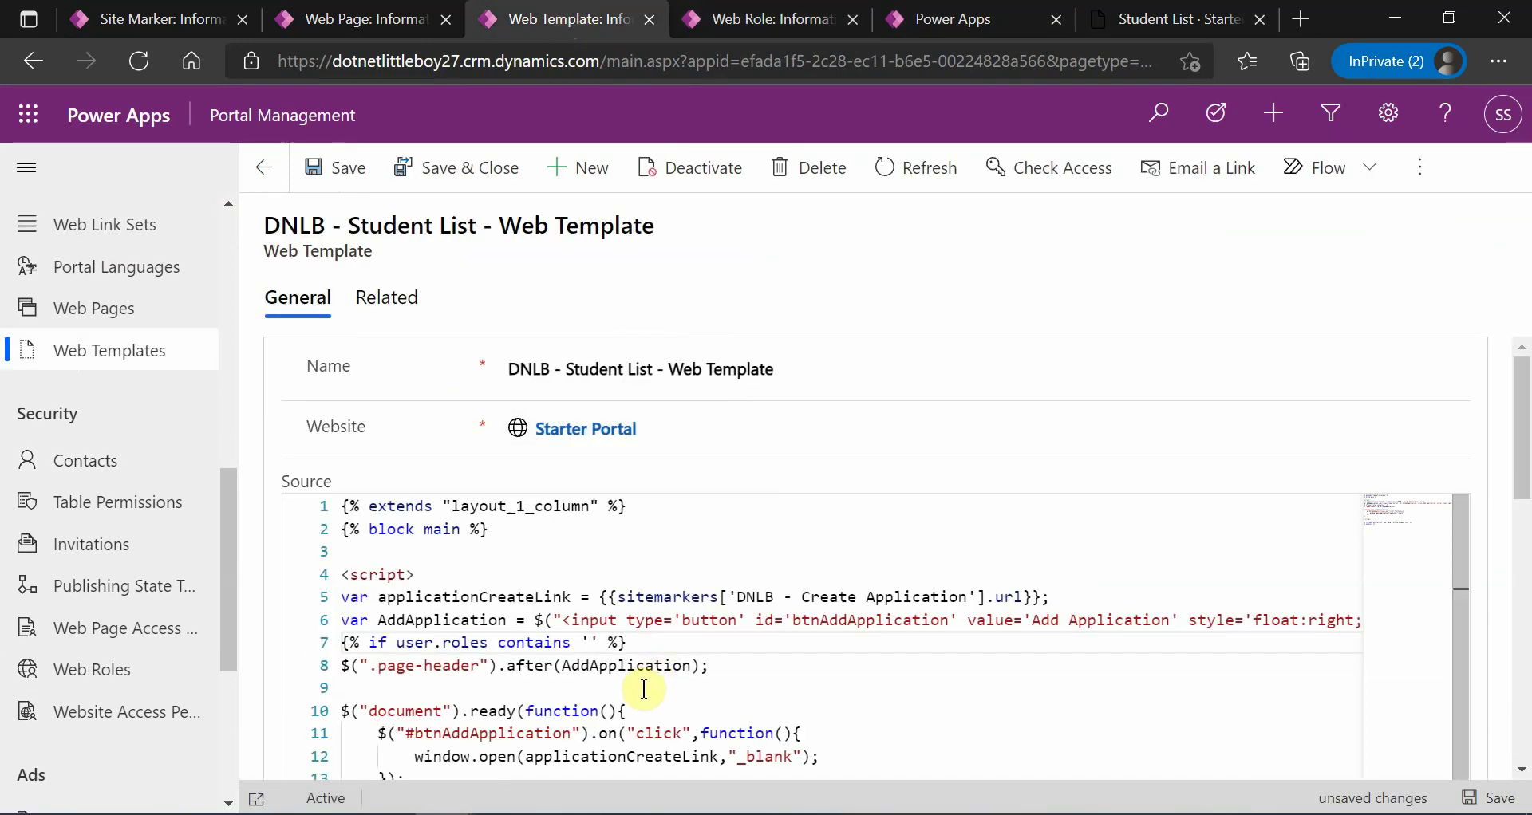
{"action": "key", "text": "ctrl+v"}
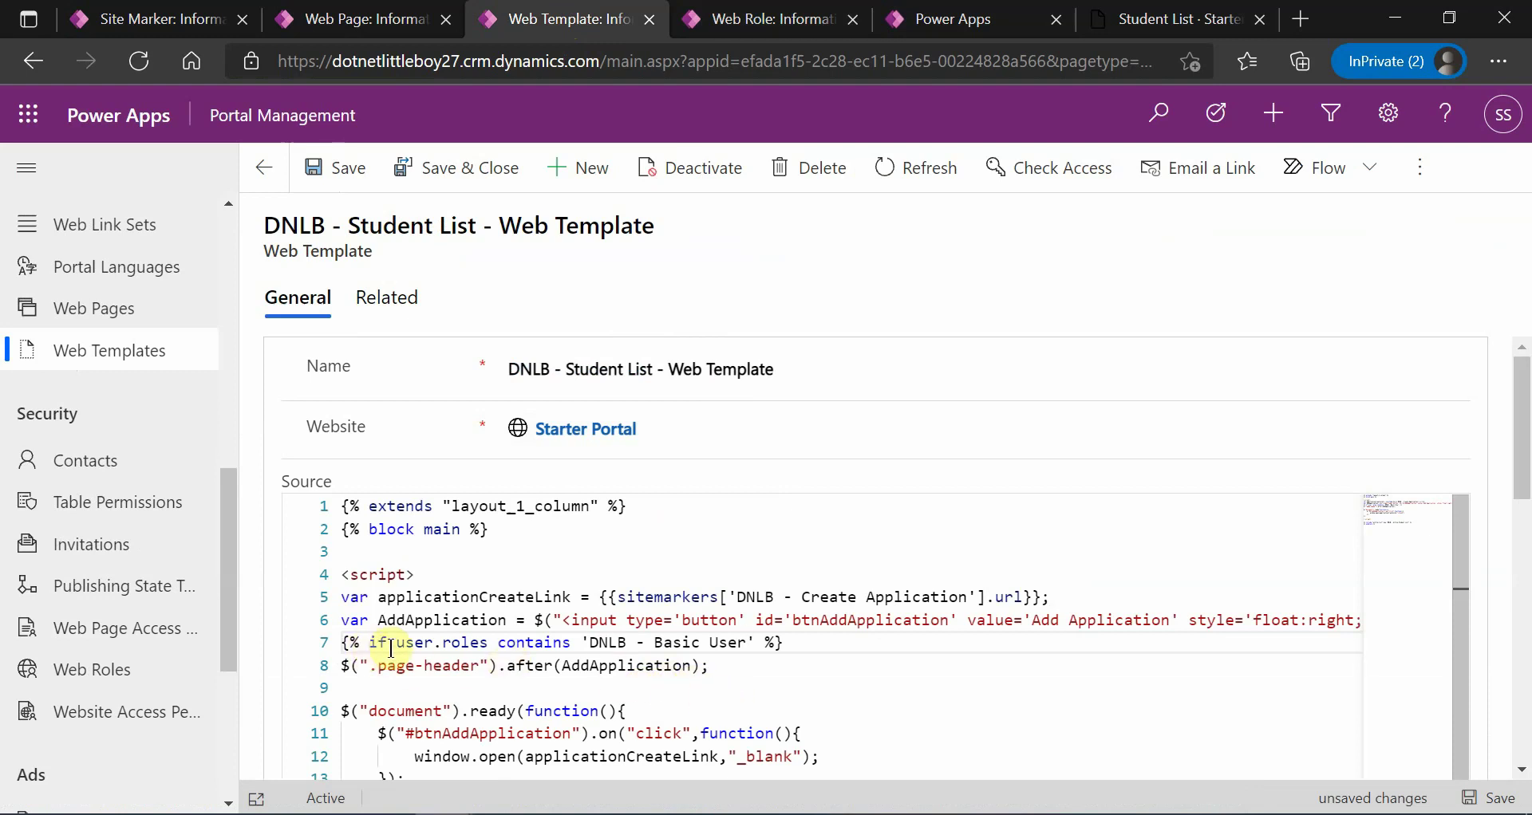
Step: Compare with the live Student List page, then move the caret to the end of line 8
{"action": "left_click", "coordinate": [1228, 19]}
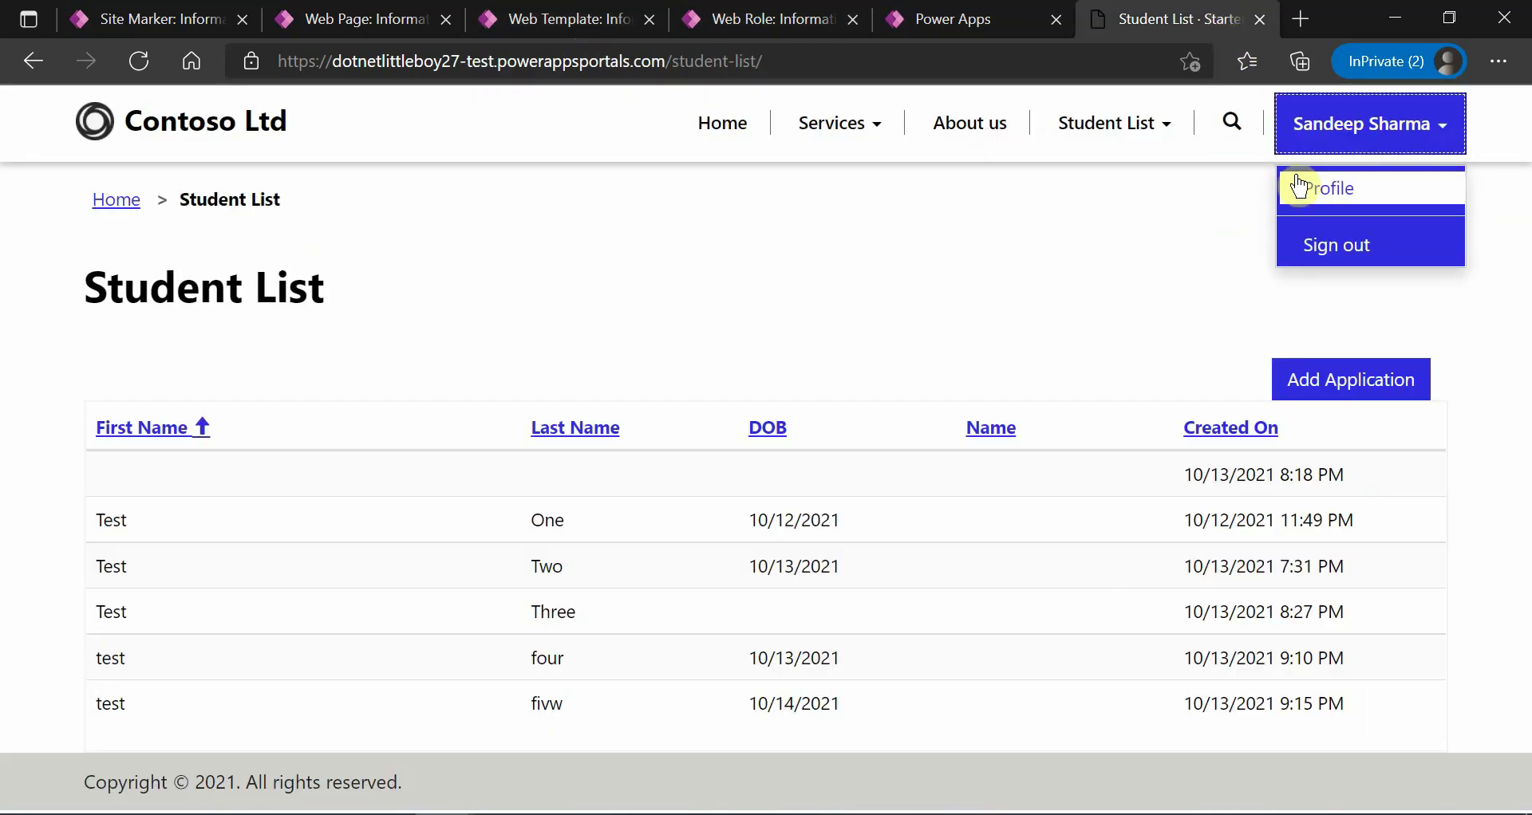
{"action": "left_click", "coordinate": [519, 18]}
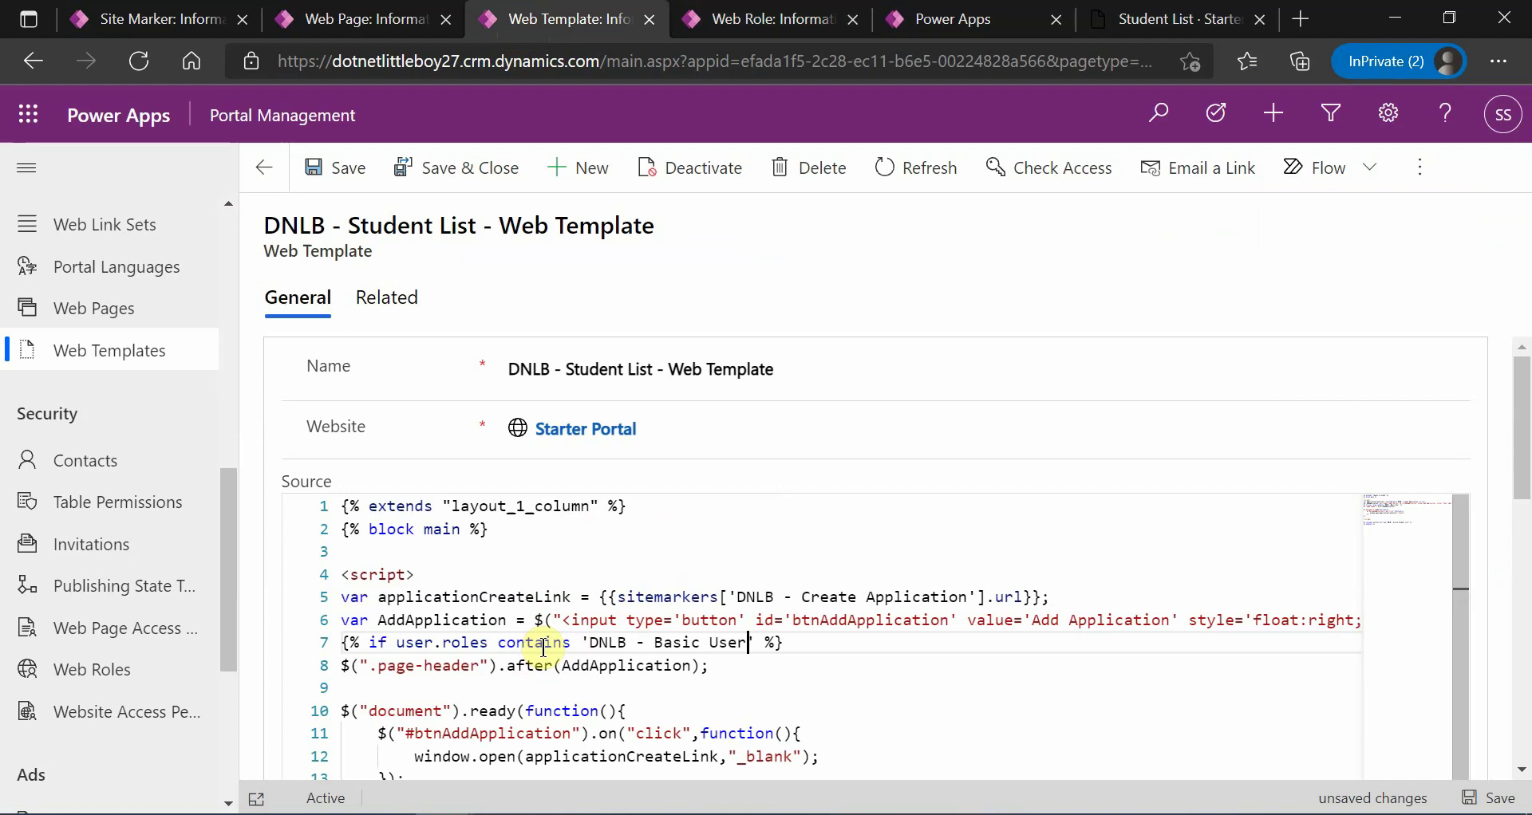
{"action": "left_click", "coordinate": [754, 643]}
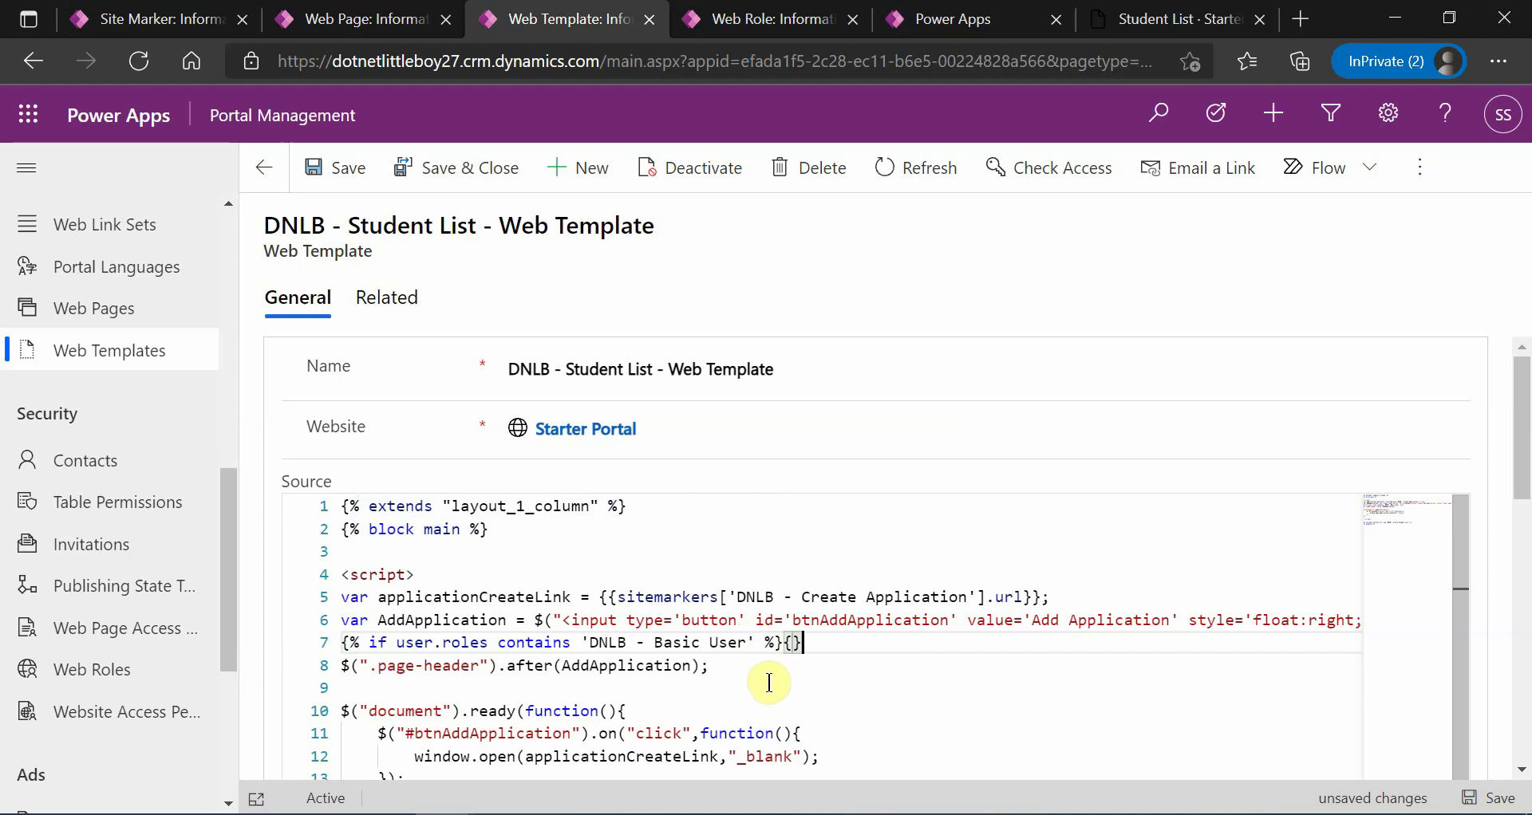
{"action": "key", "text": "Down"}
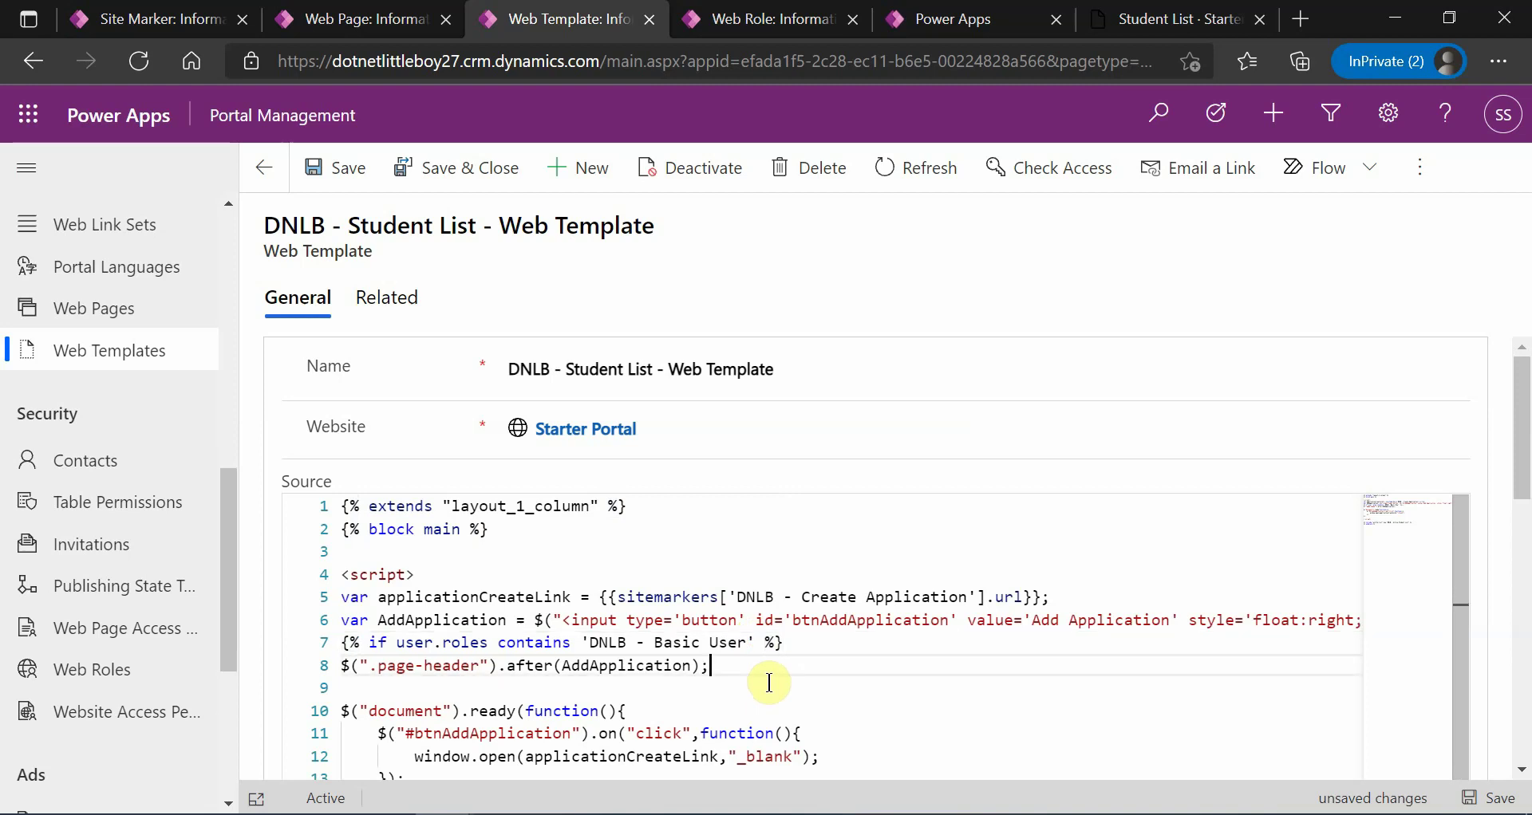
Step: Add a closing {% endif %} line after line 8, dismissing the suggestion list
{"action": "key", "text": "Return"}
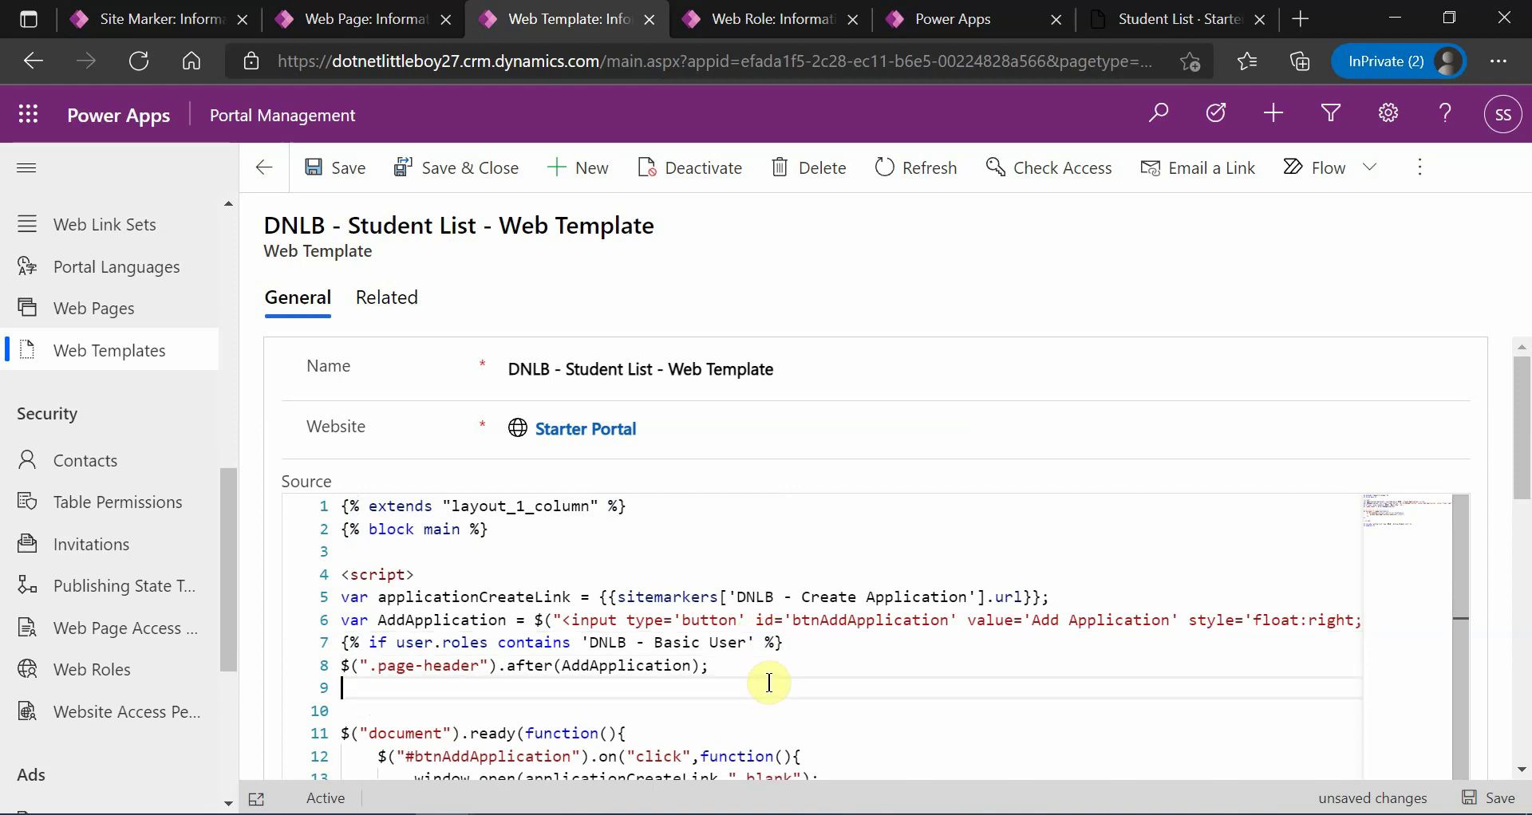
{"action": "type", "text": "{%%"}
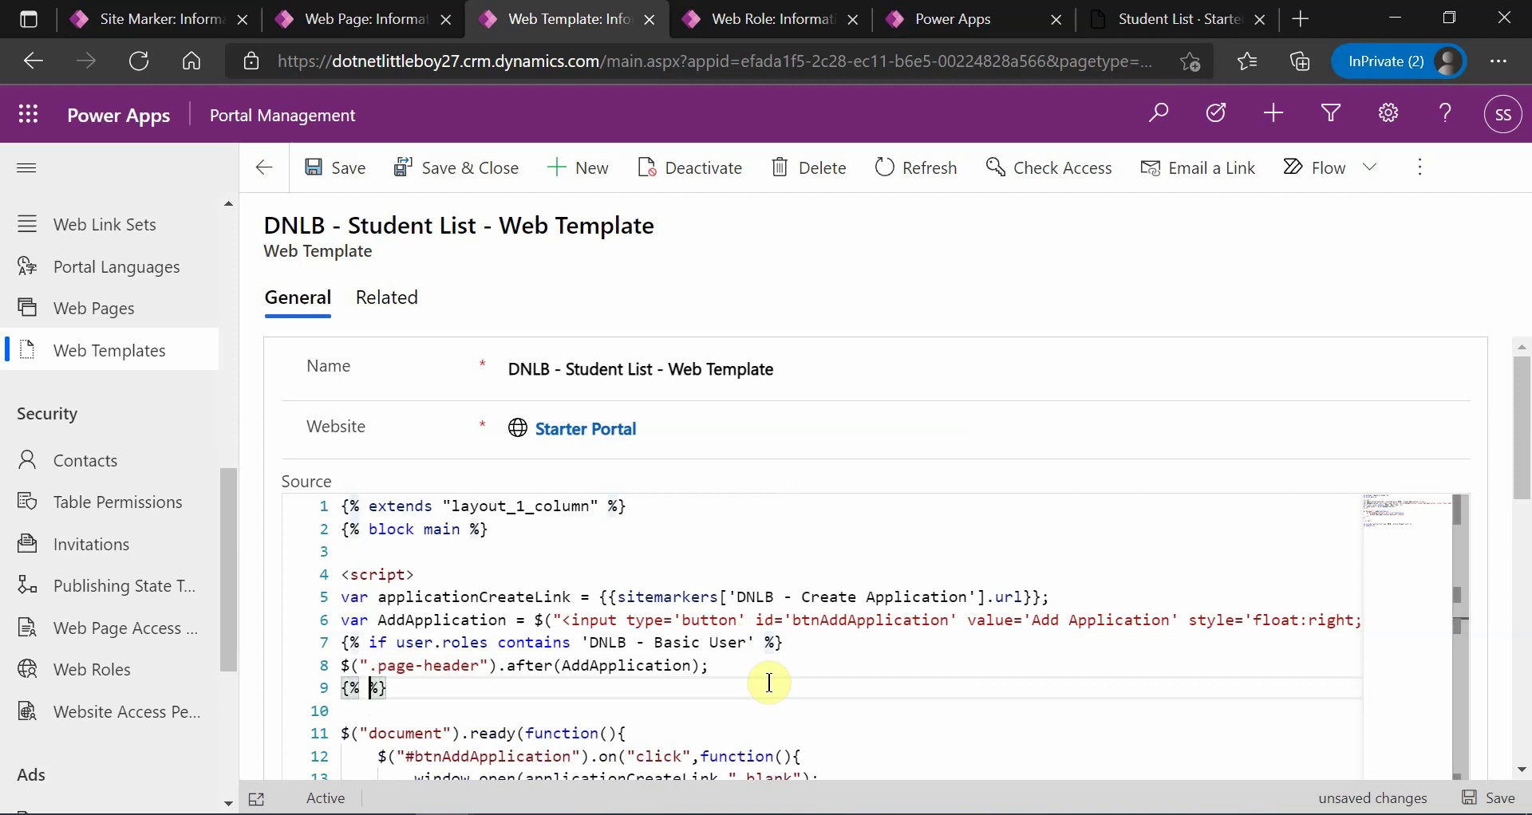
{"action": "type", "text": " endif"}
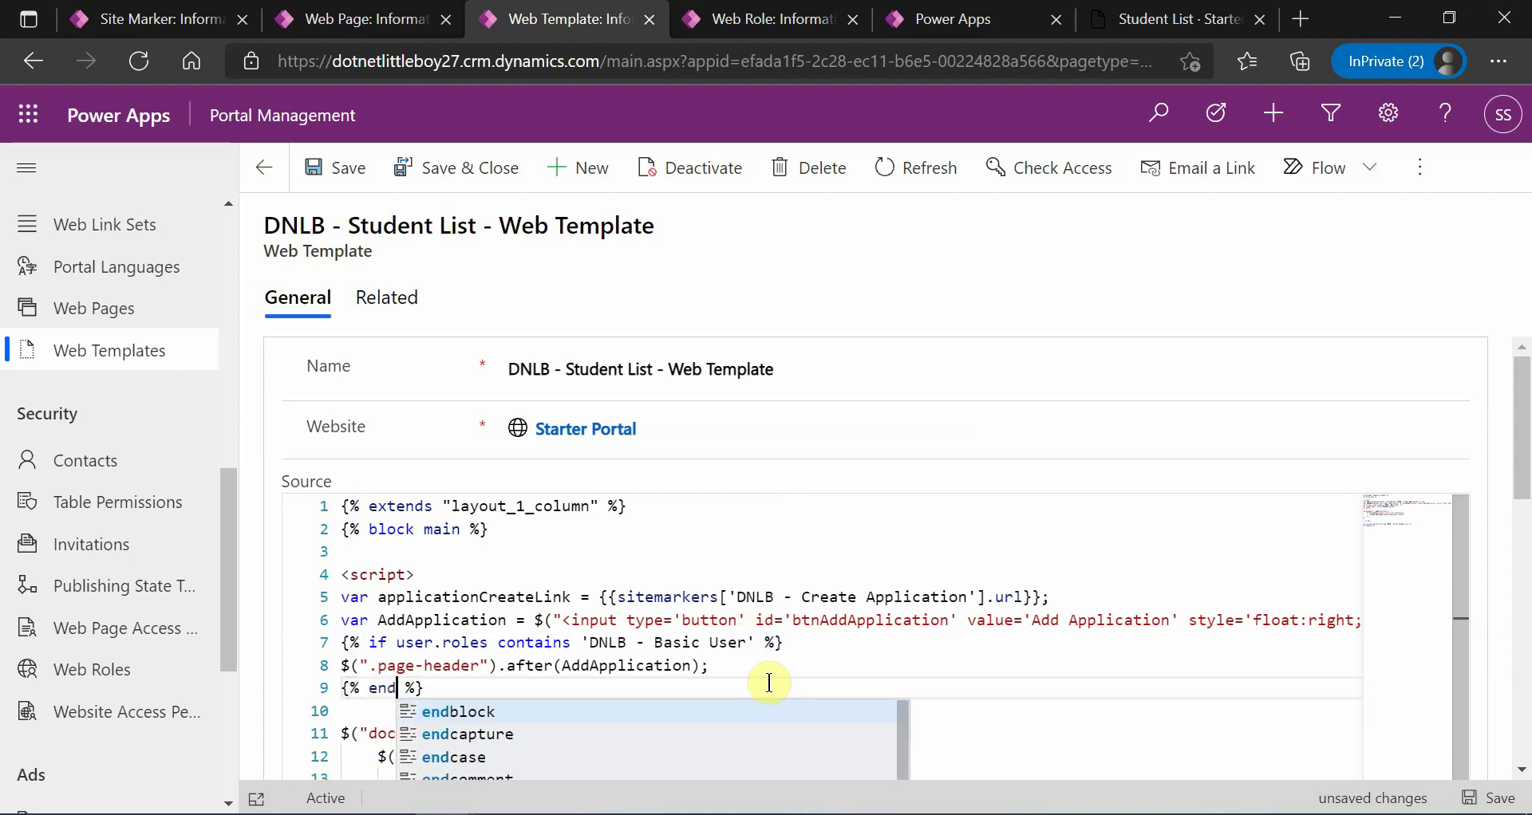
{"action": "left_click", "coordinate": [581, 665]}
{"action": "left_click", "coordinate": [416, 641]}
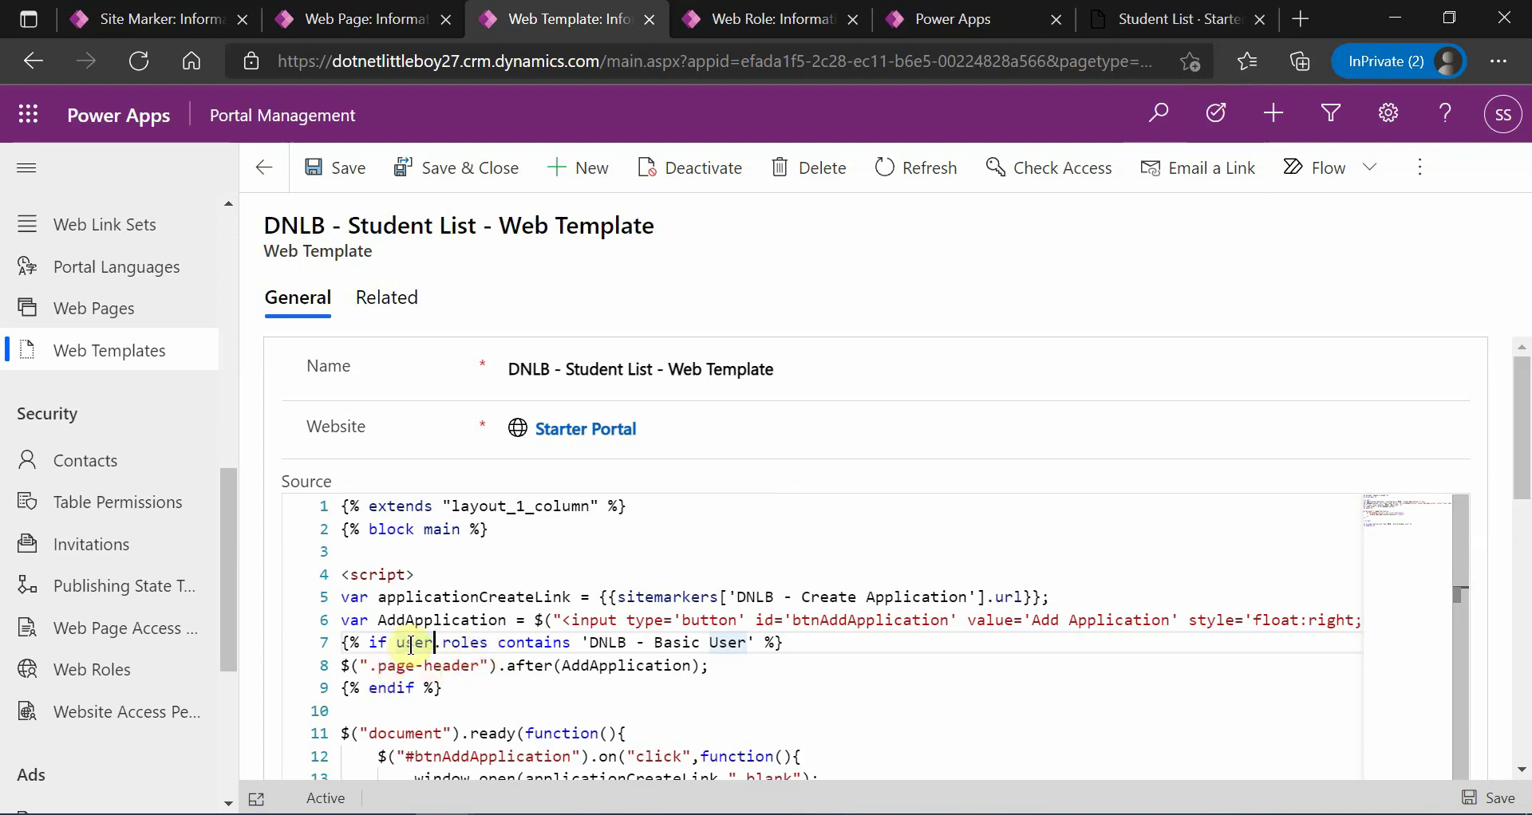
Step: Review the user.roles contains check on line 7 and the live Student List page
{"action": "left_click", "coordinate": [451, 644]}
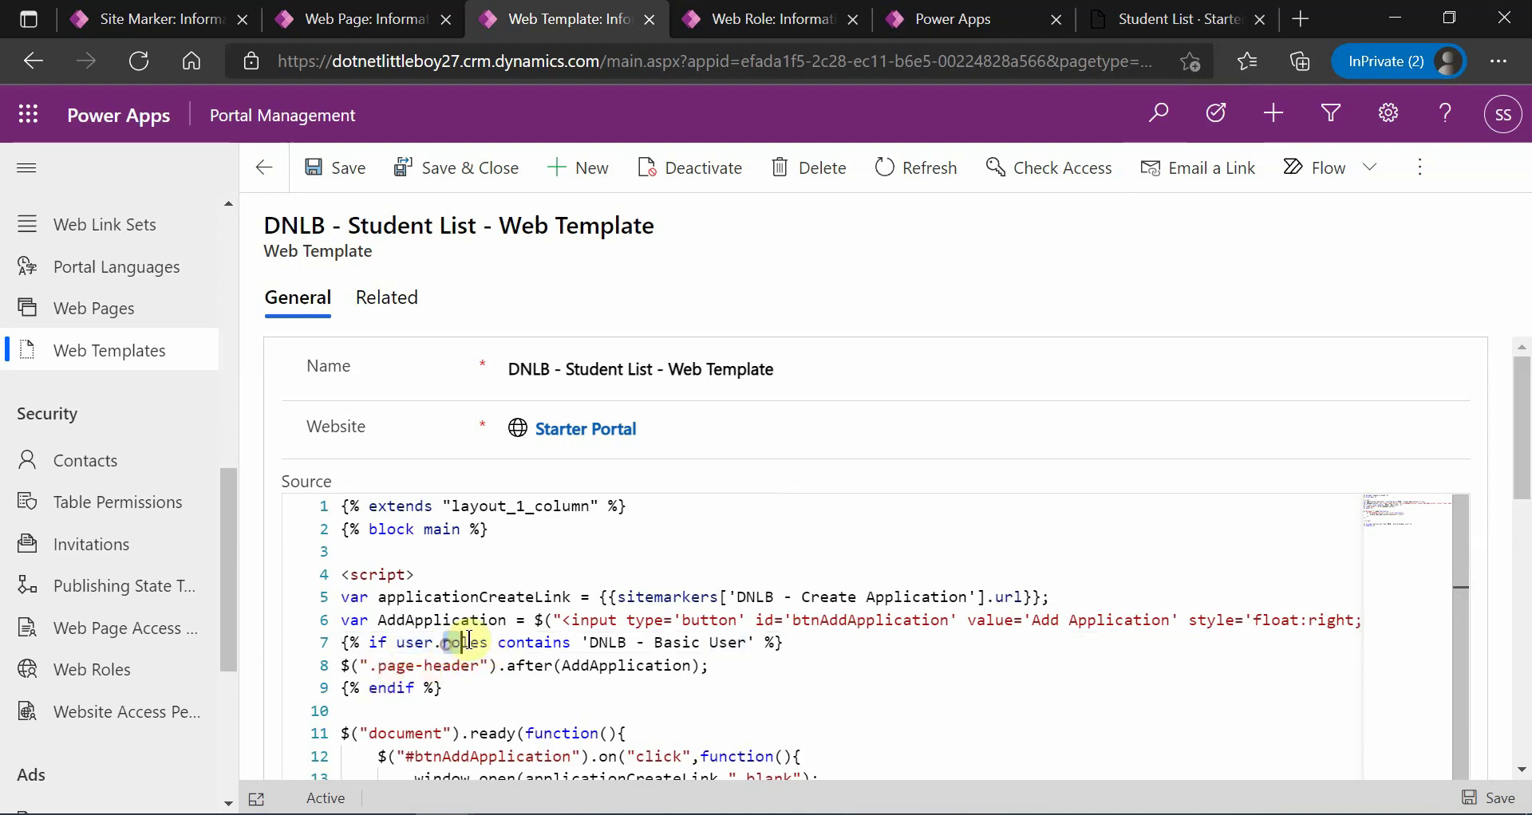
{"action": "left_click", "coordinate": [528, 644]}
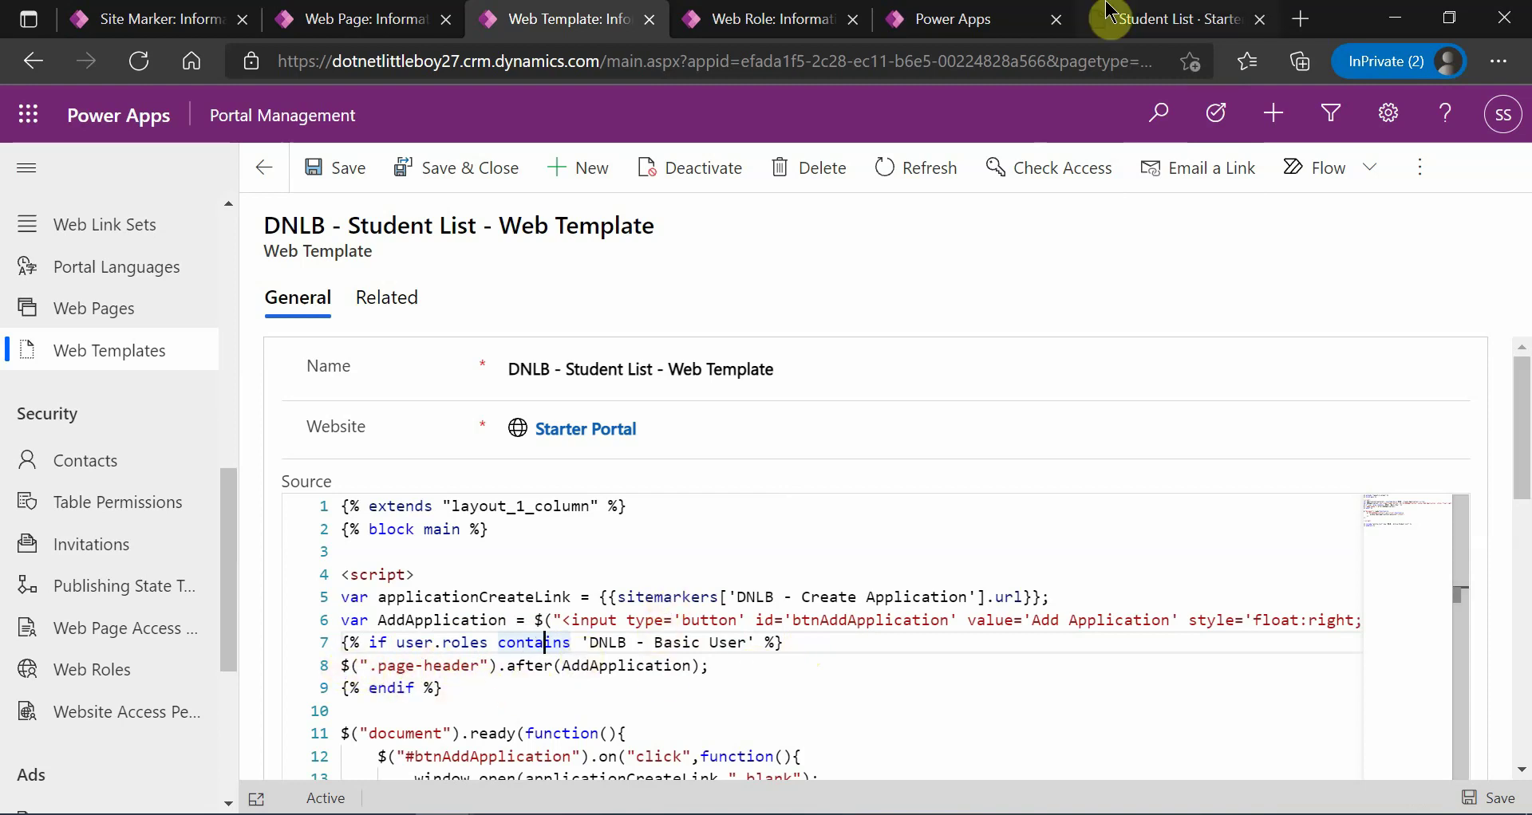
{"action": "left_click", "coordinate": [1228, 18]}
{"action": "left_click", "coordinate": [1070, 291]}
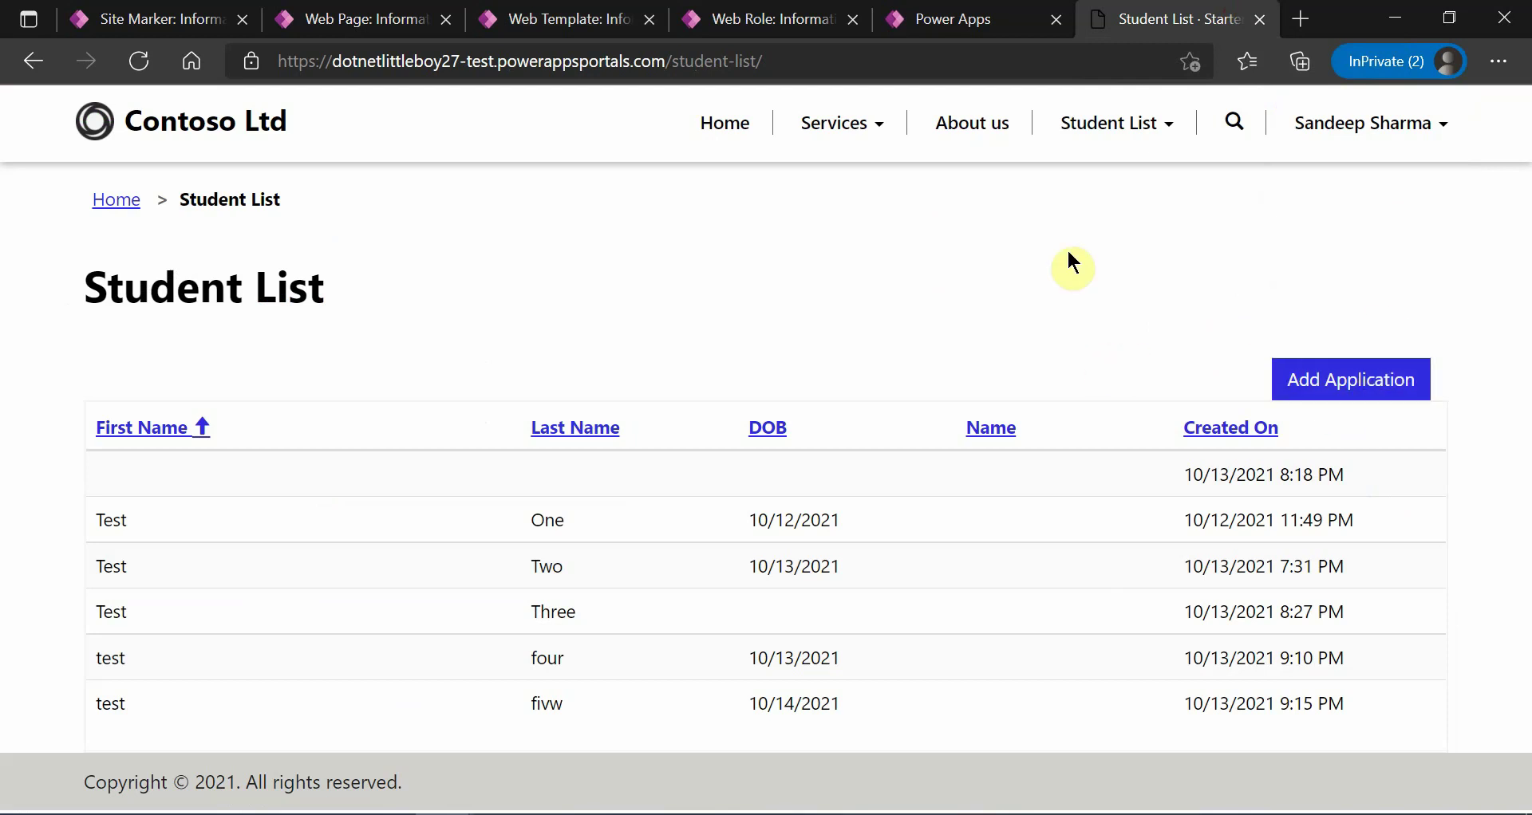
Step: Save the Student List web template with the new if/endif block
{"action": "left_click", "coordinate": [518, 17]}
{"action": "left_click", "coordinate": [444, 686]}
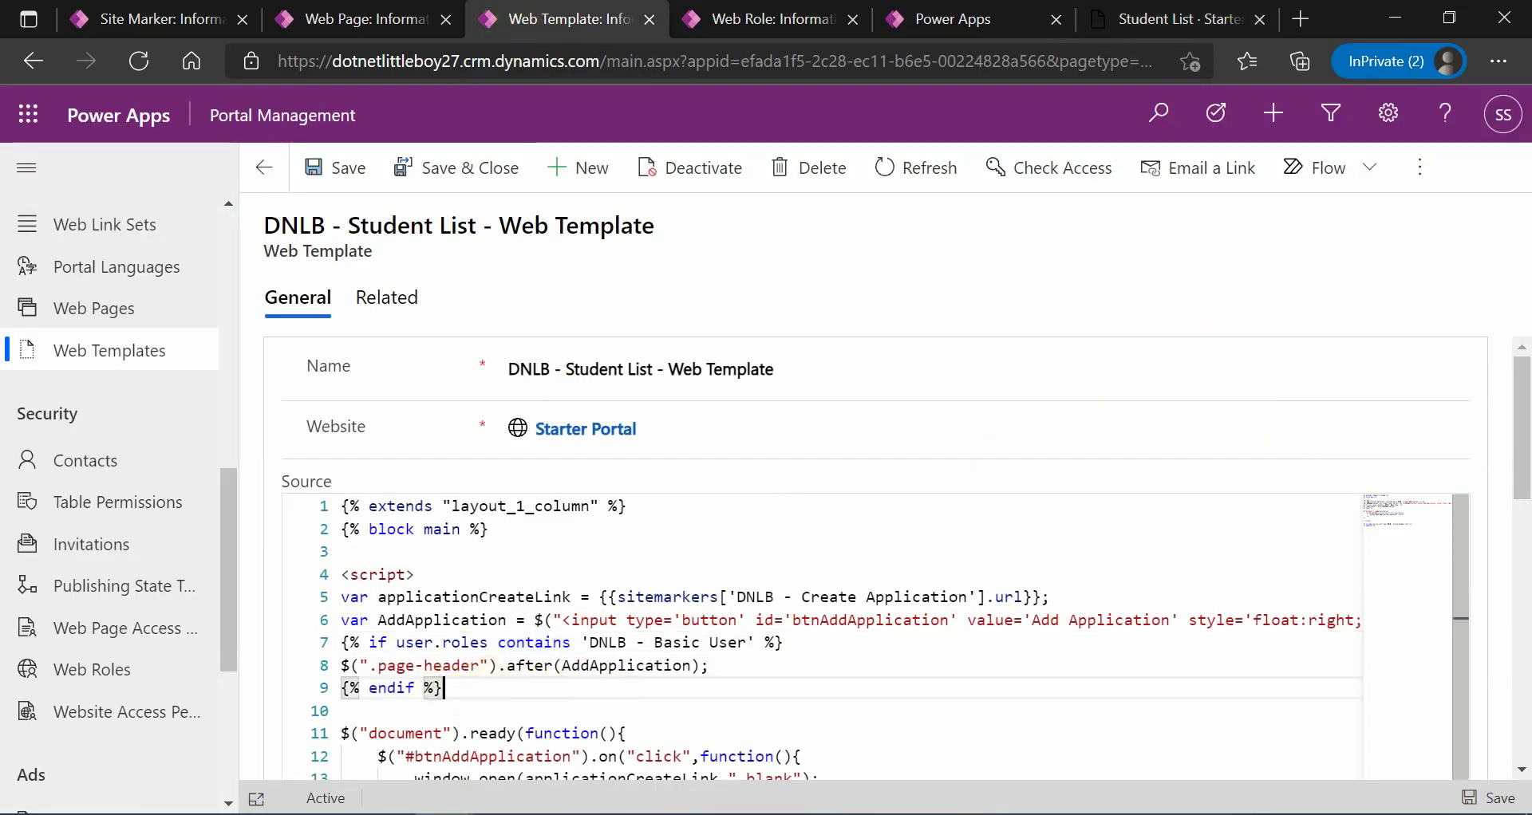
{"action": "left_click", "coordinate": [328, 167]}
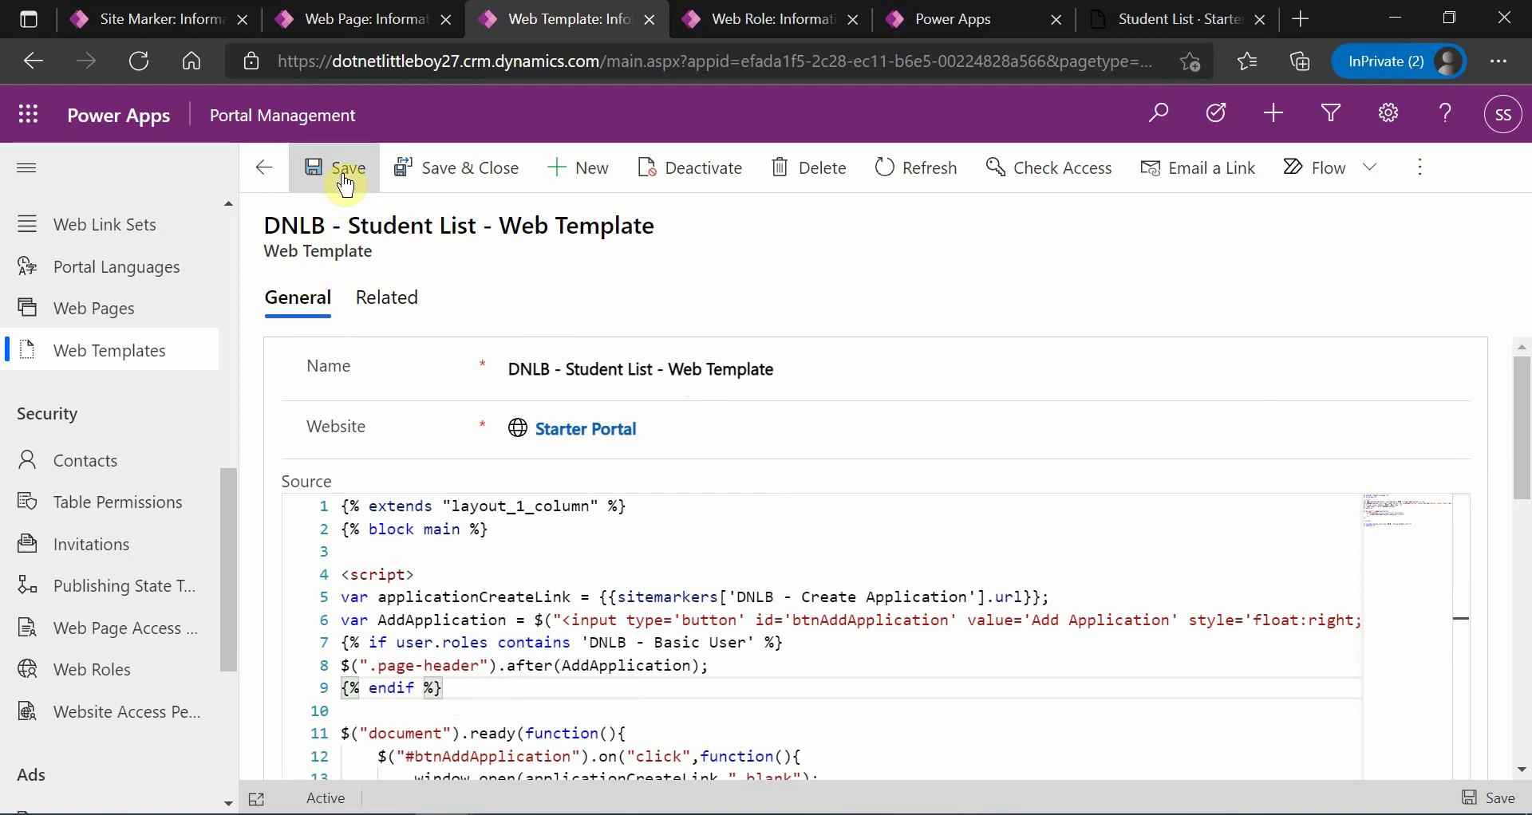
Step: Sync the portal configuration in Studio and reload the Student List page
{"action": "left_click", "coordinate": [968, 19]}
{"action": "left_click", "coordinate": [1230, 177]}
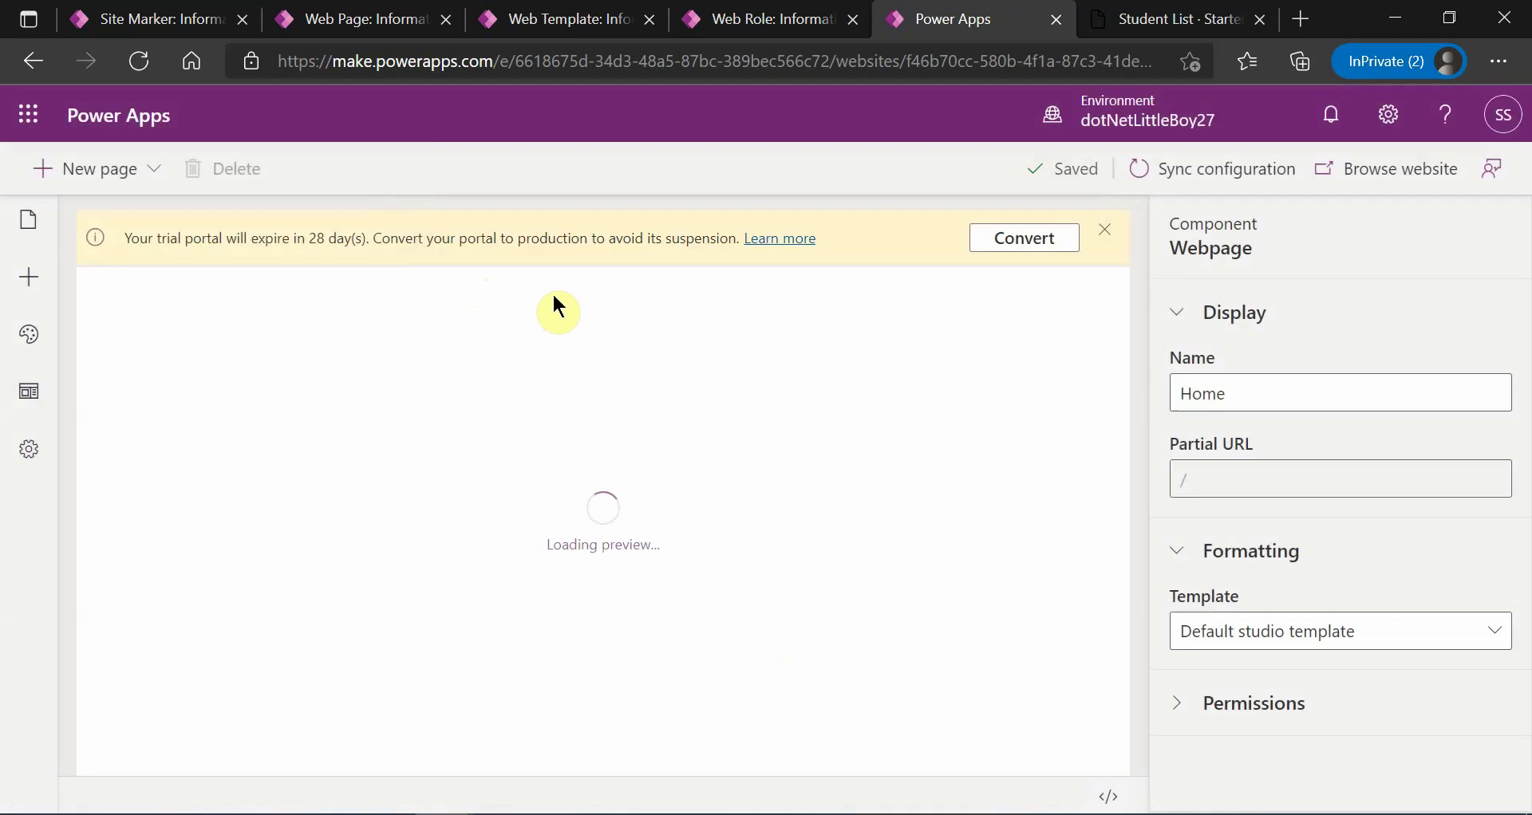
{"action": "left_click", "coordinate": [1105, 20]}
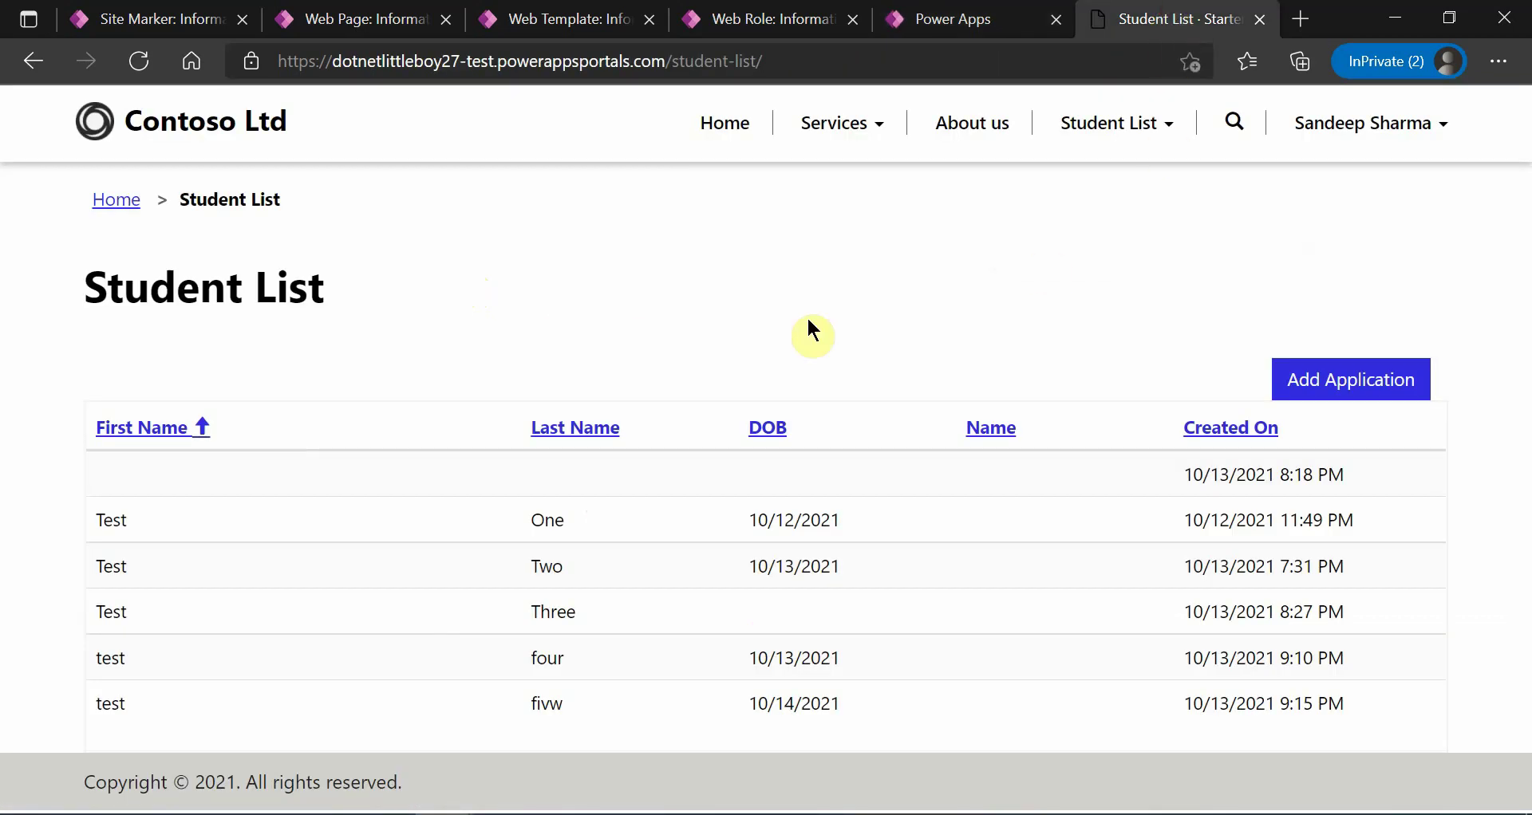
{"action": "left_click", "coordinate": [139, 61]}
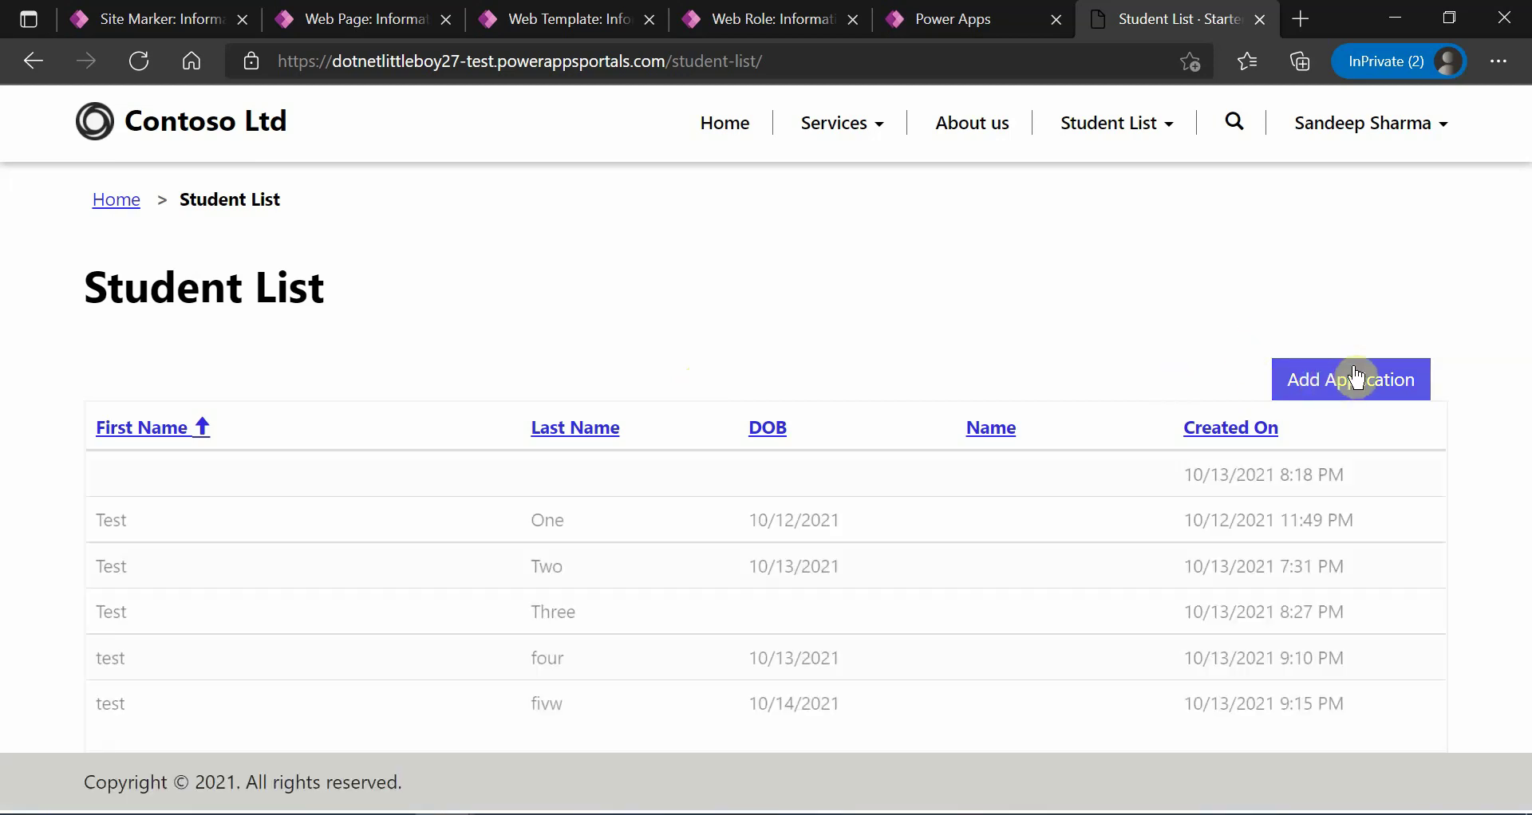
Step: Remove the DNLB - Basic User web role from the portal contact's record
{"action": "left_click", "coordinate": [766, 19]}
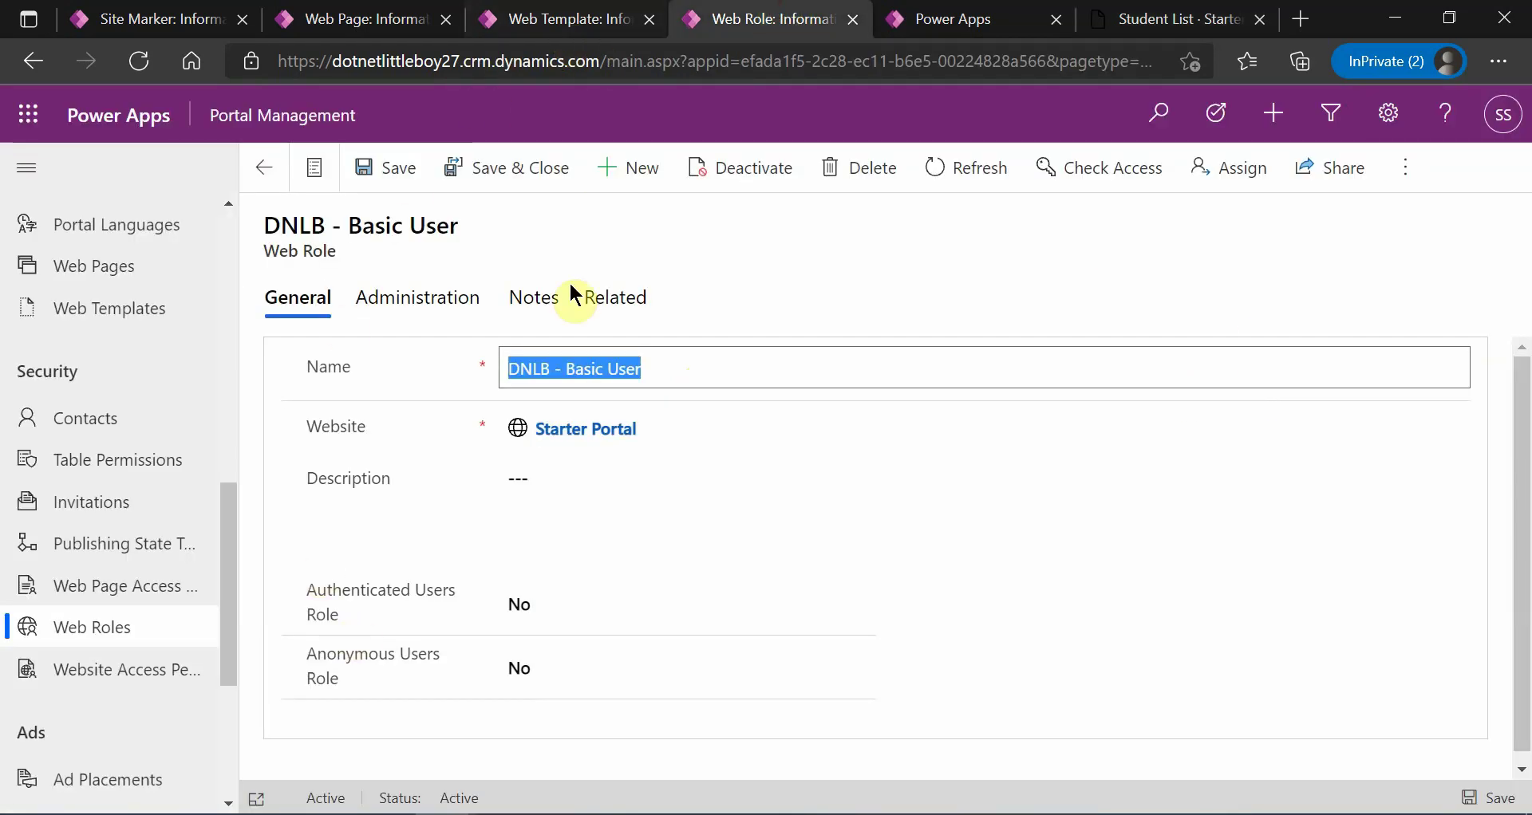
{"action": "left_click", "coordinate": [264, 167]}
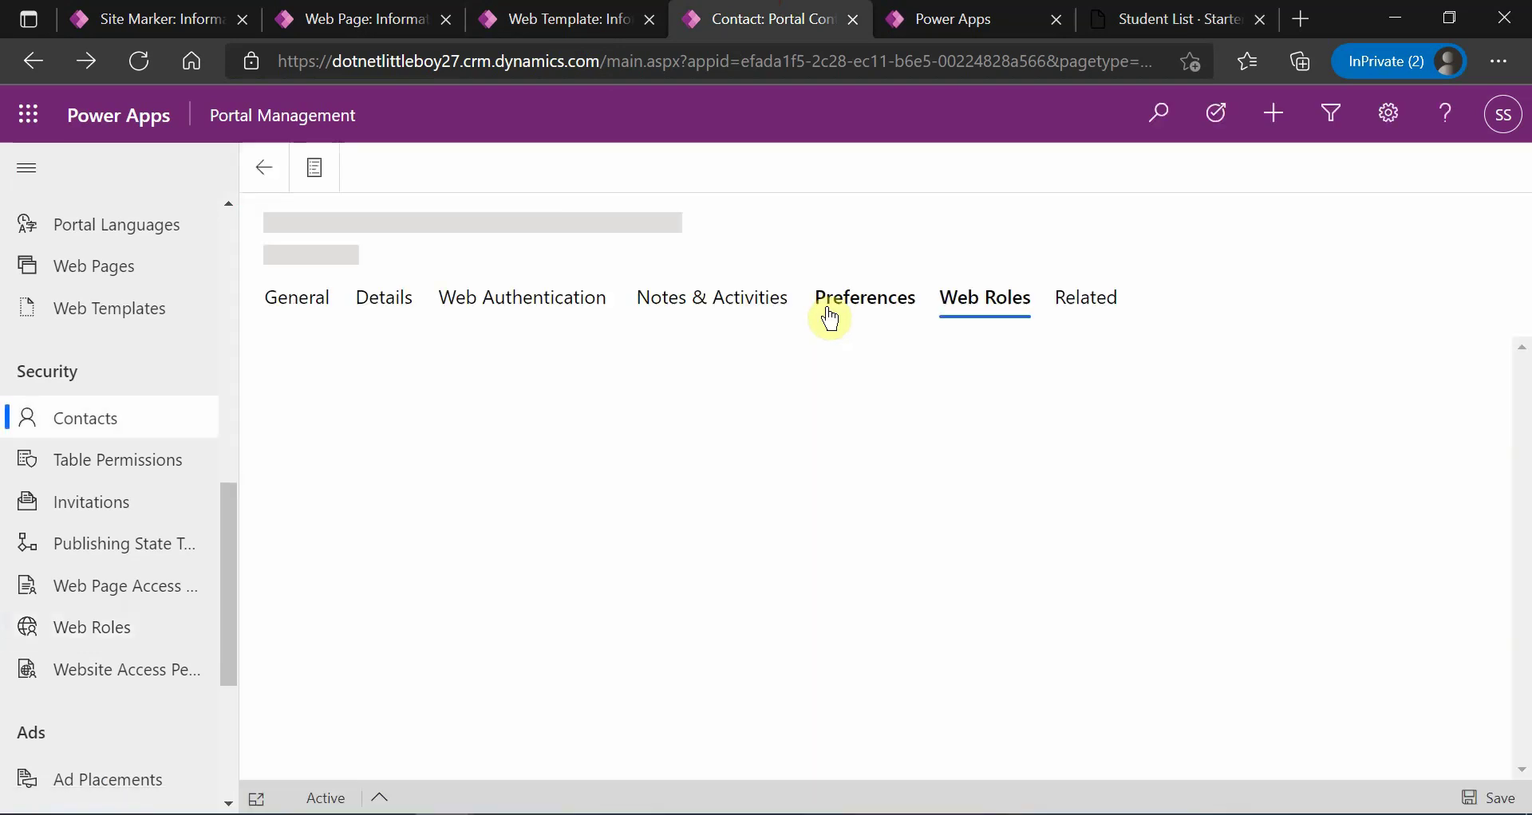
{"action": "left_click", "coordinate": [268, 526]}
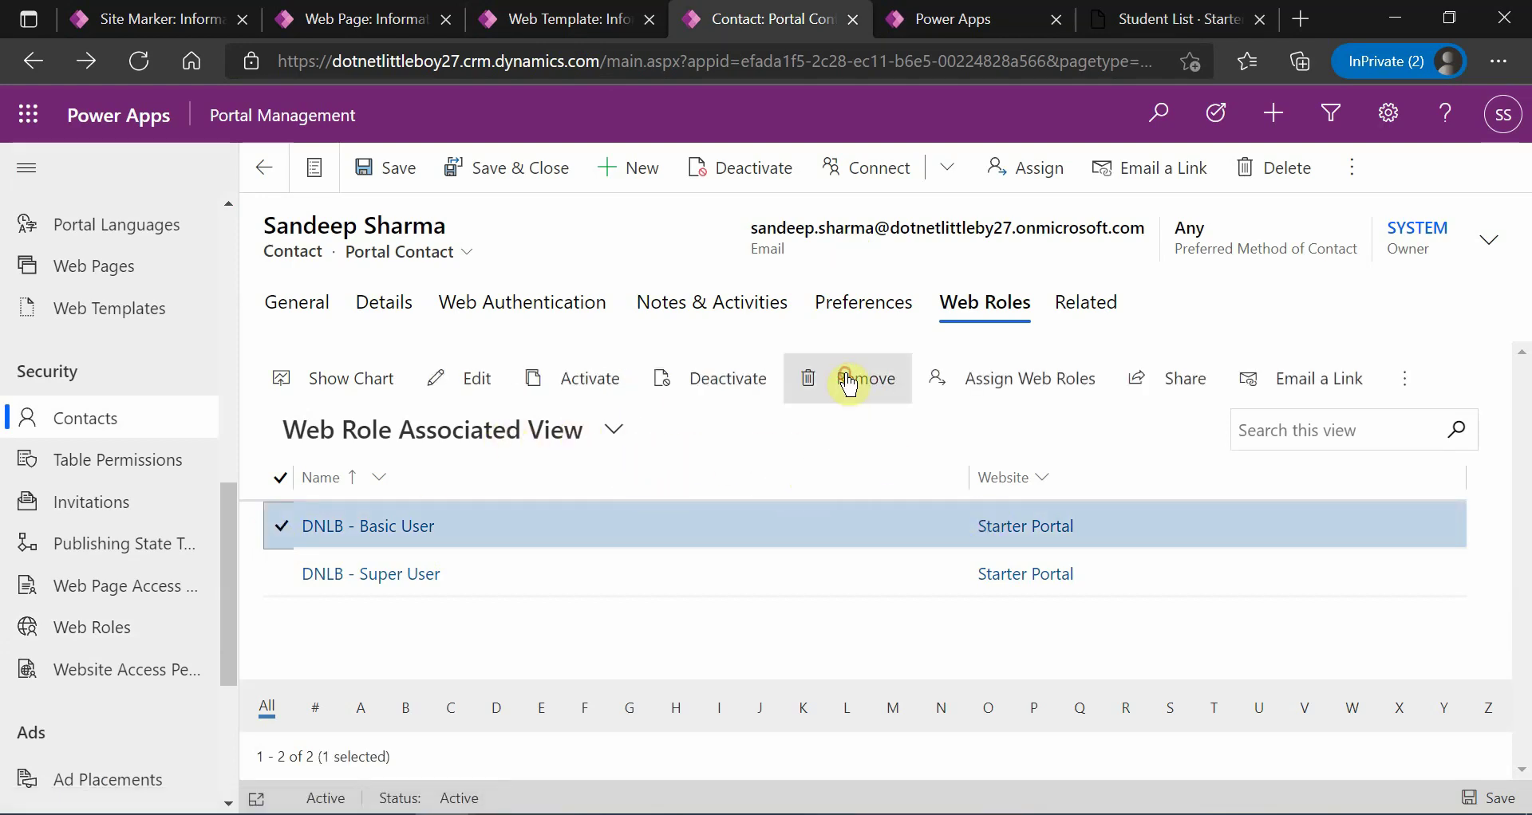
{"action": "left_click", "coordinate": [848, 385]}
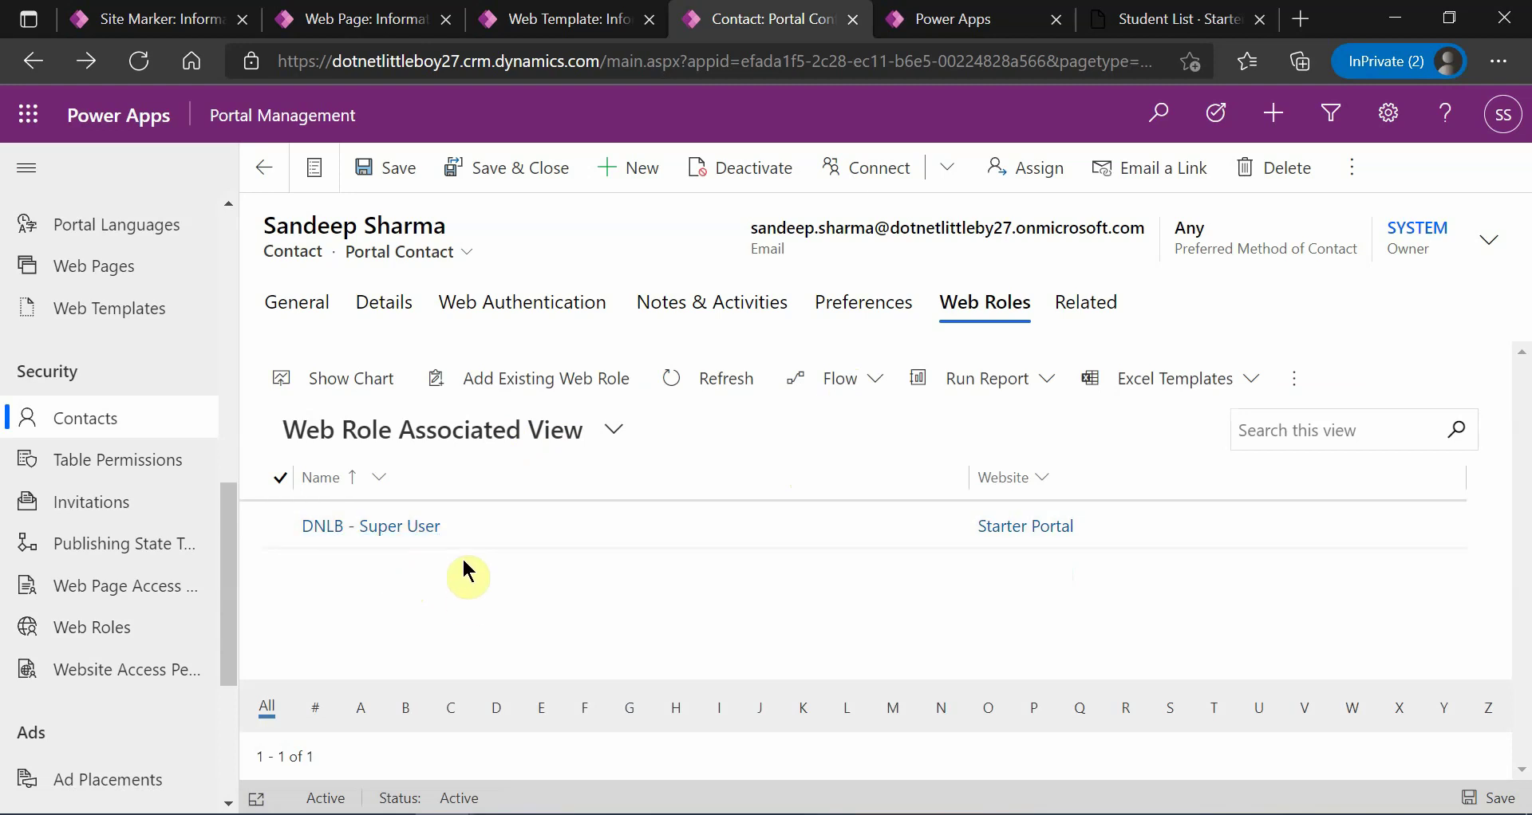
{"action": "left_click", "coordinate": [926, 21]}
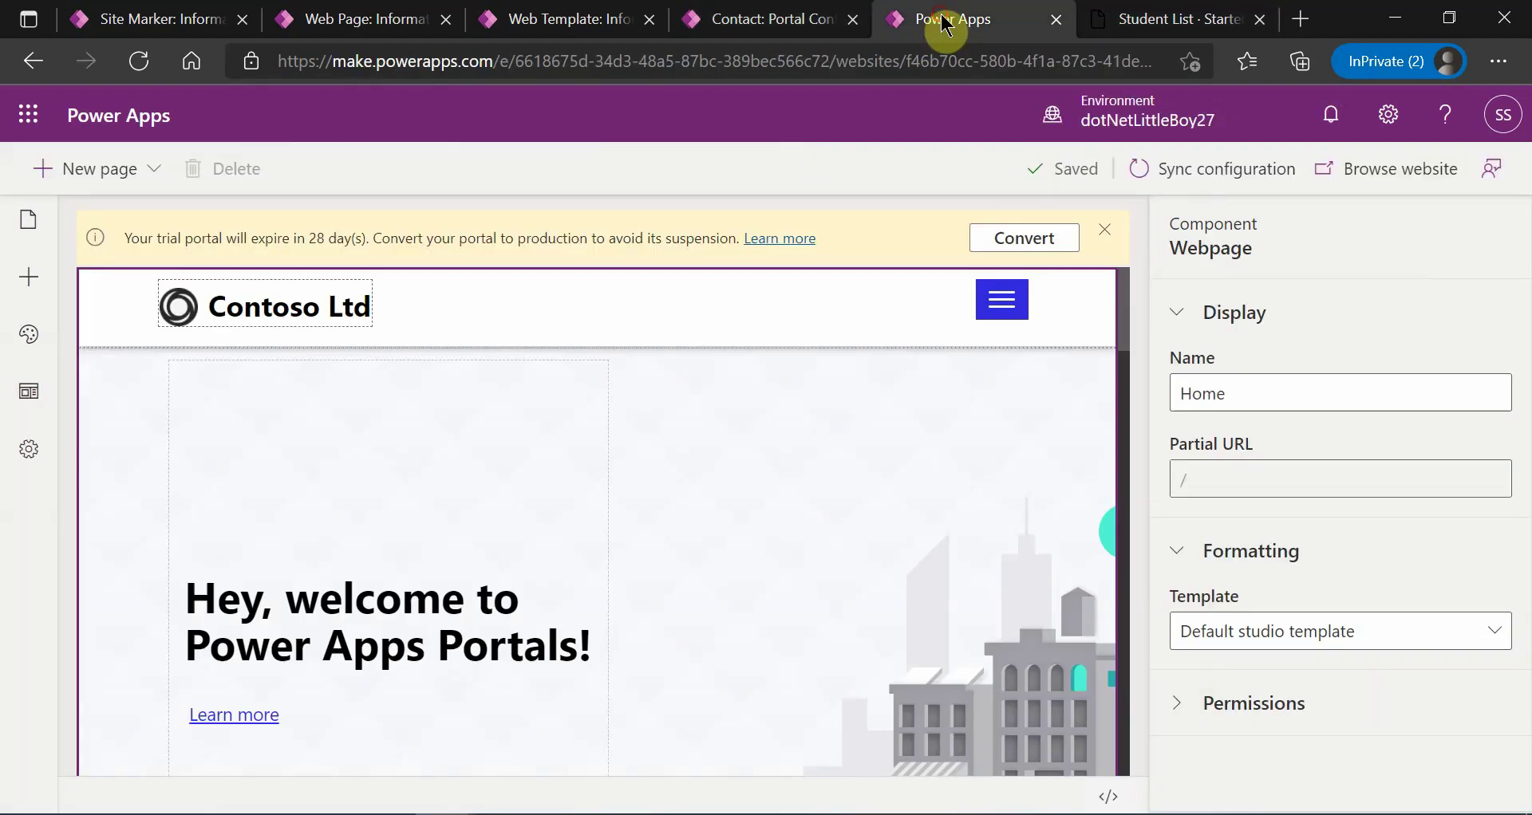
Step: Sync the configuration again and reload the Student List page with F5
{"action": "left_click", "coordinate": [1187, 185]}
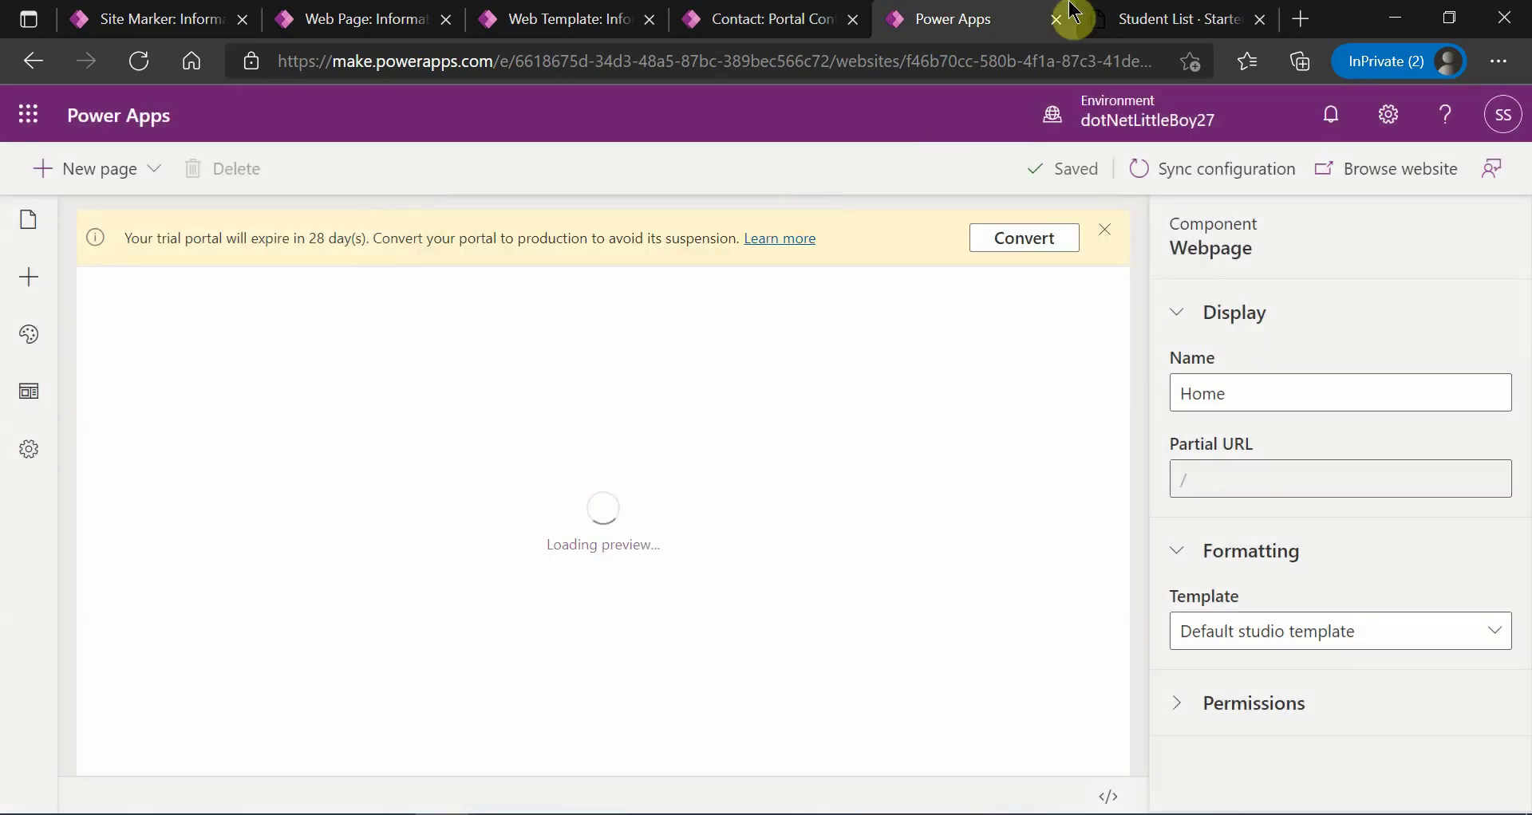
{"action": "left_click", "coordinate": [1172, 19]}
{"action": "left_click", "coordinate": [137, 63]}
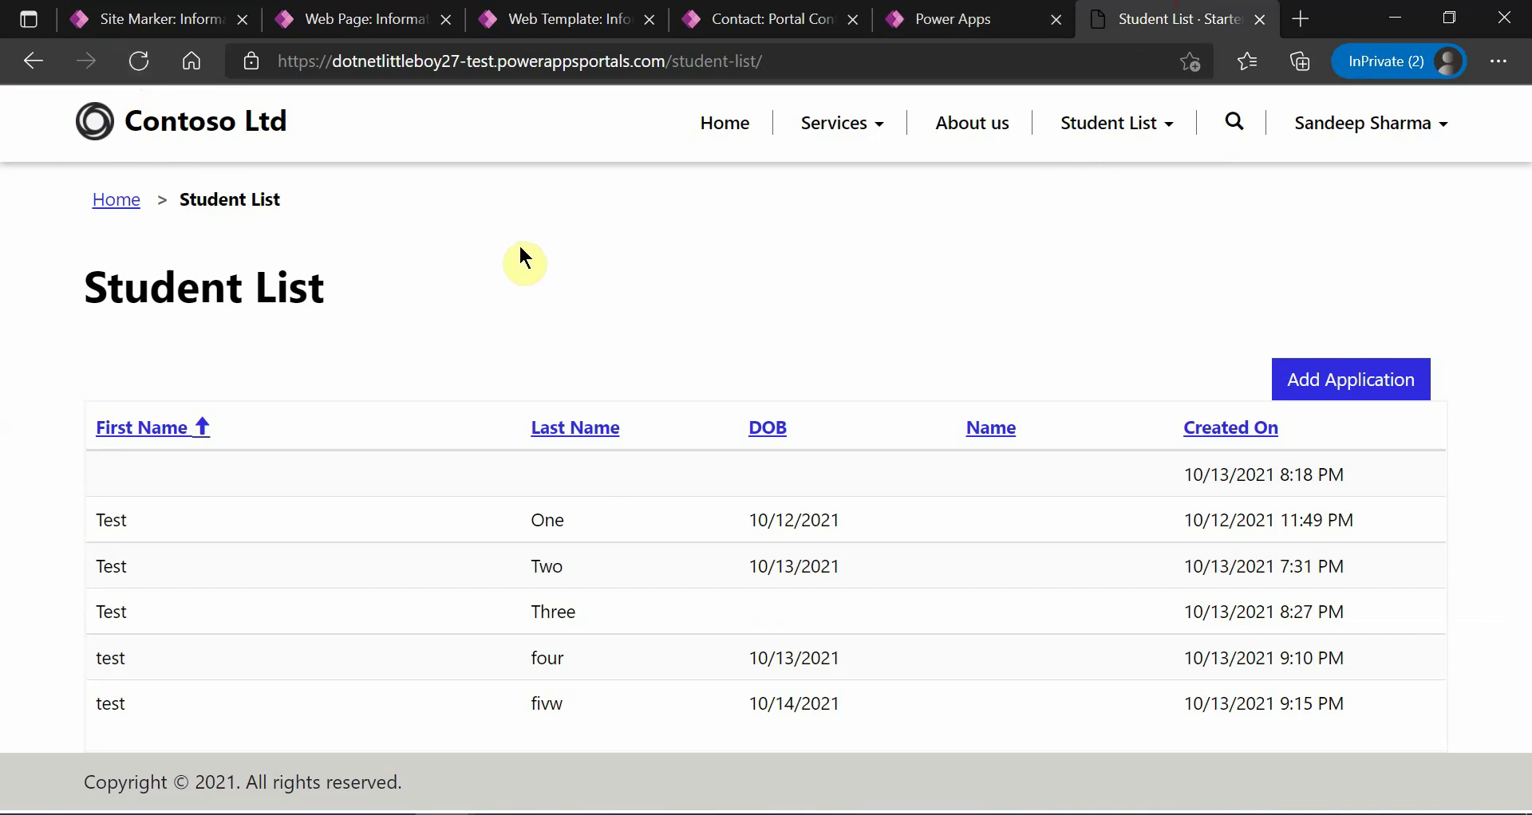
{"action": "key", "text": "F5"}
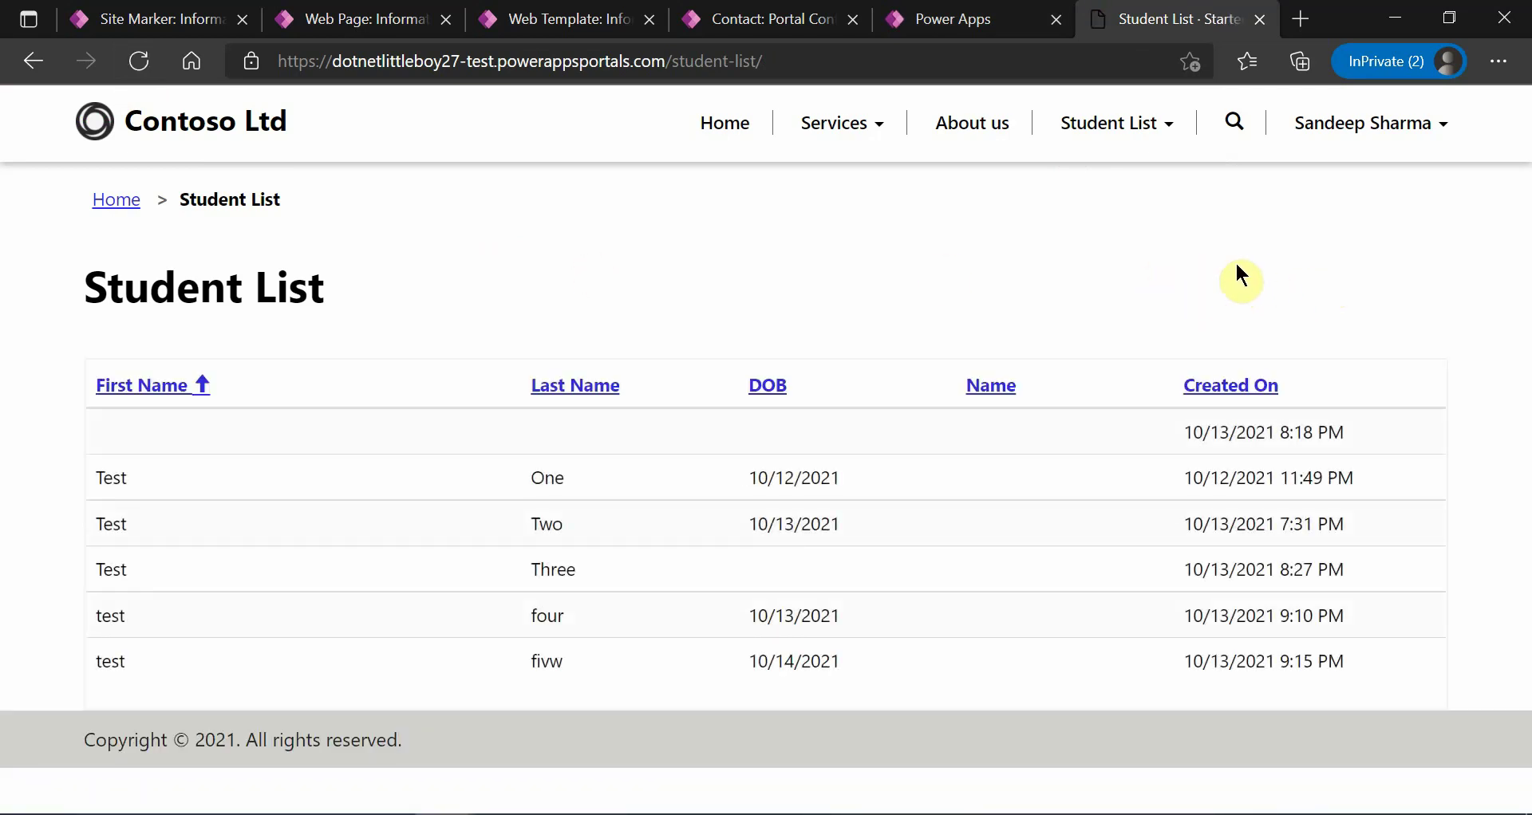
Step: Highlight the 'DNLB - Basic User' role name and AddApplication in the source, comparing with the live page
{"action": "left_click", "coordinate": [555, 11]}
{"action": "scroll", "coordinate": [471, 630], "scroll_direction": "down", "scroll_amount": 2}
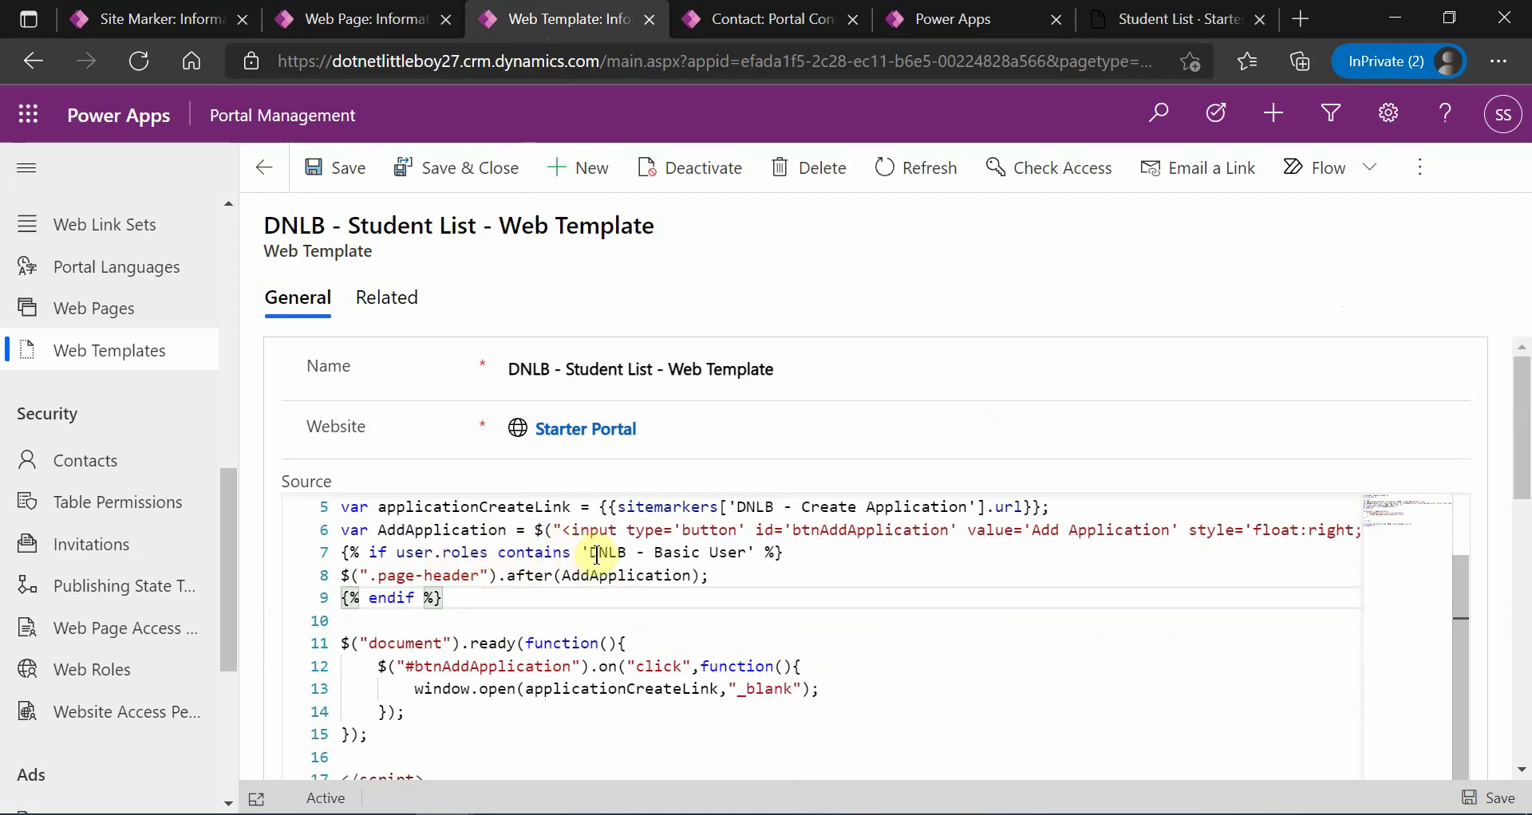
{"action": "left_click_drag", "start_coordinate": [590, 552], "coordinate": [740, 550]}
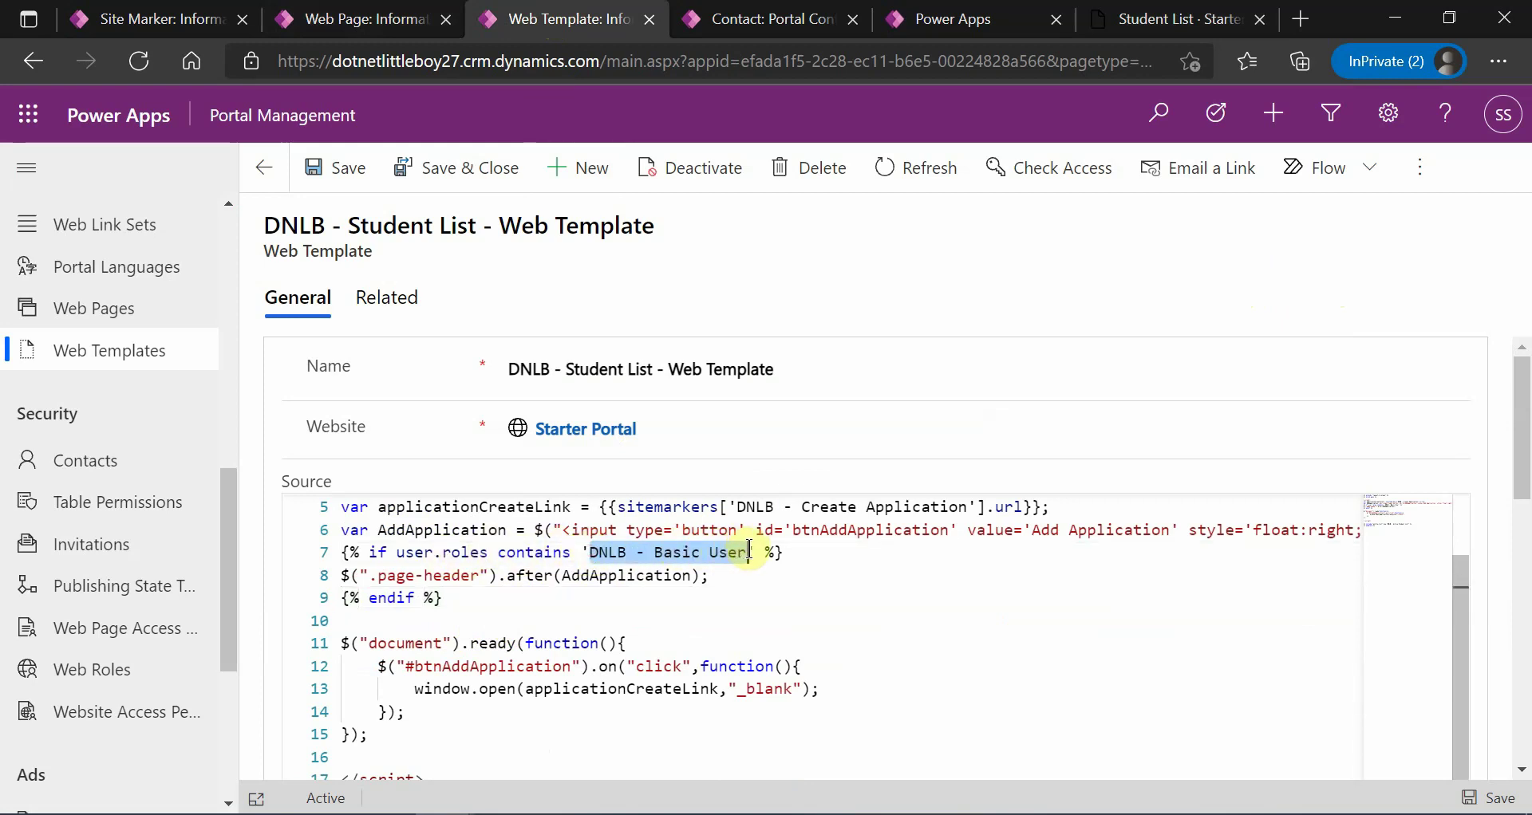
{"action": "left_click", "coordinate": [505, 617]}
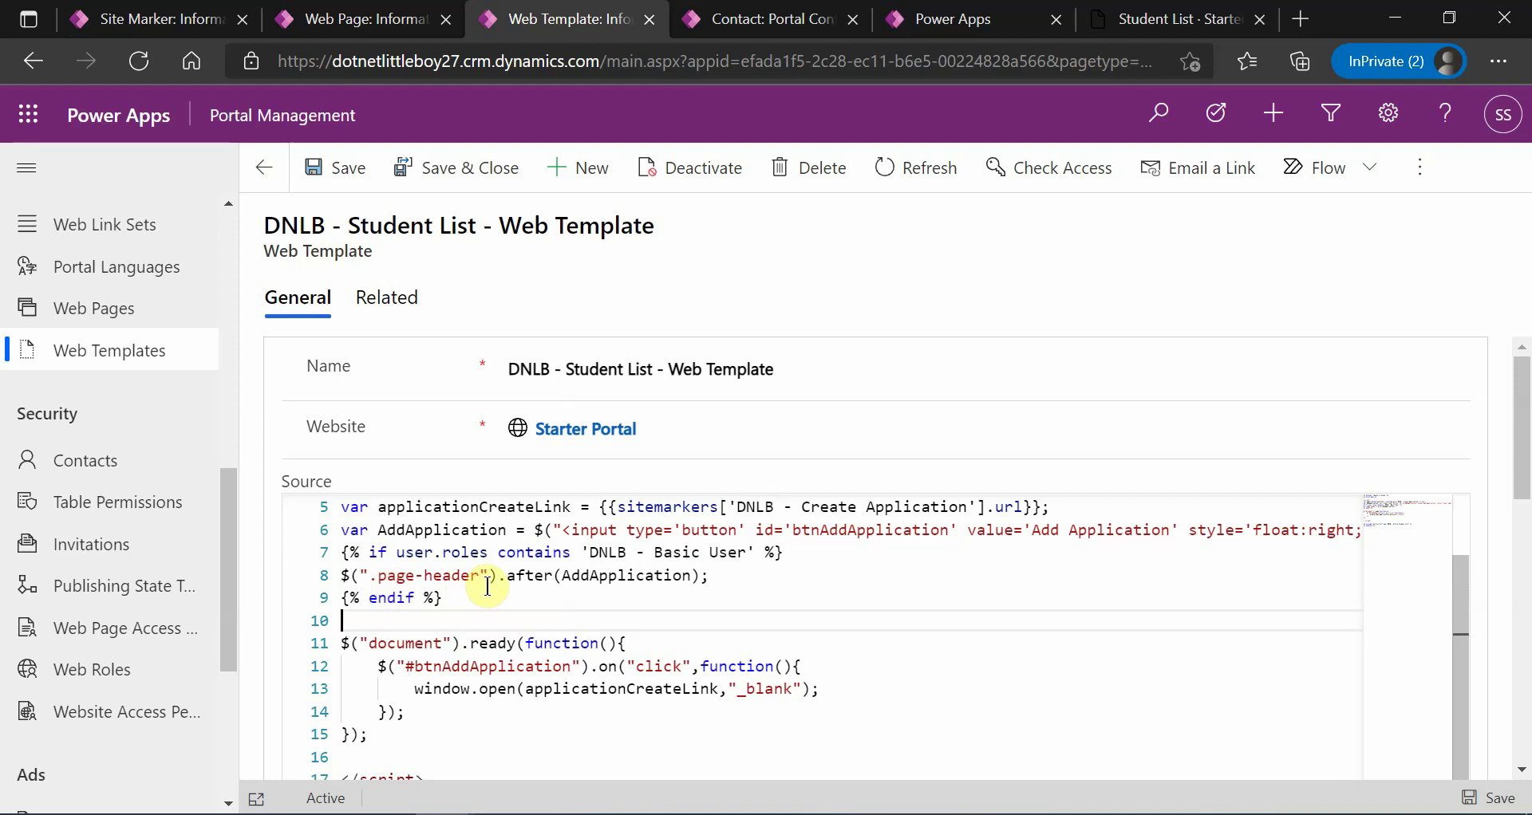
{"action": "double_click", "coordinate": [610, 575]}
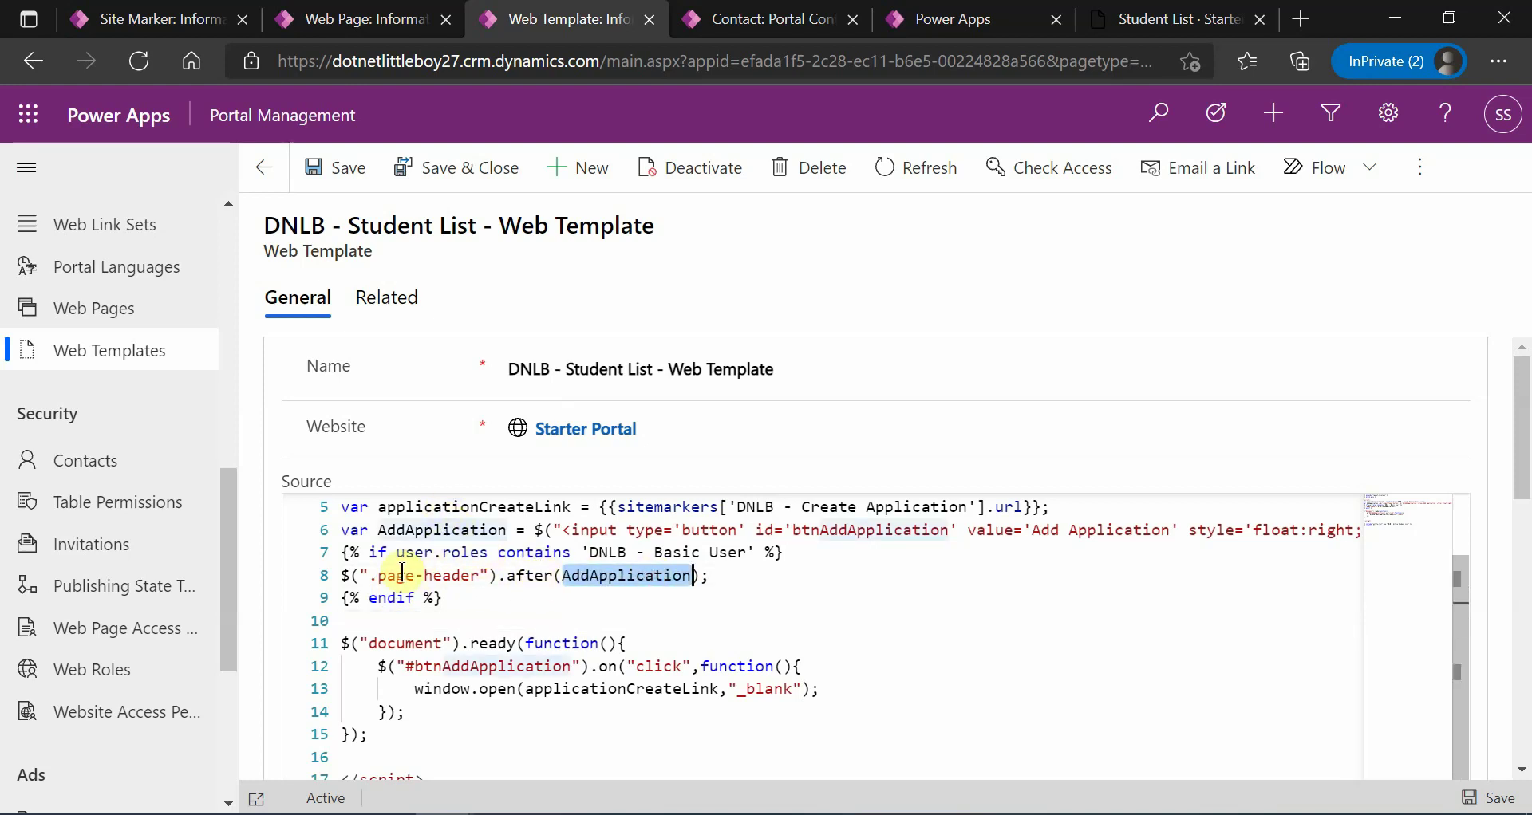
{"action": "left_click", "coordinate": [1179, 18]}
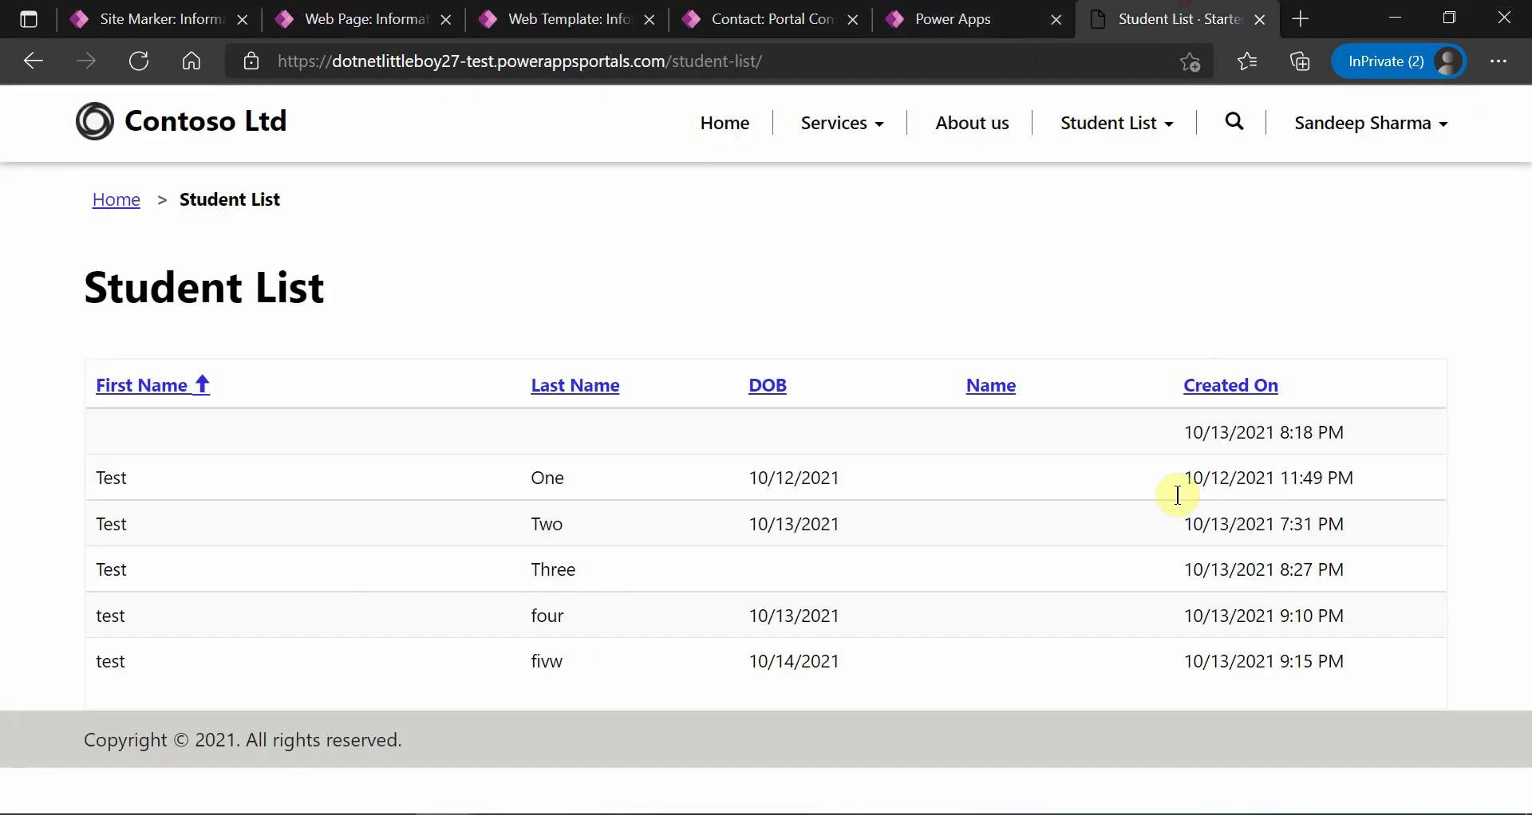
{"action": "left_click", "coordinate": [549, 19]}
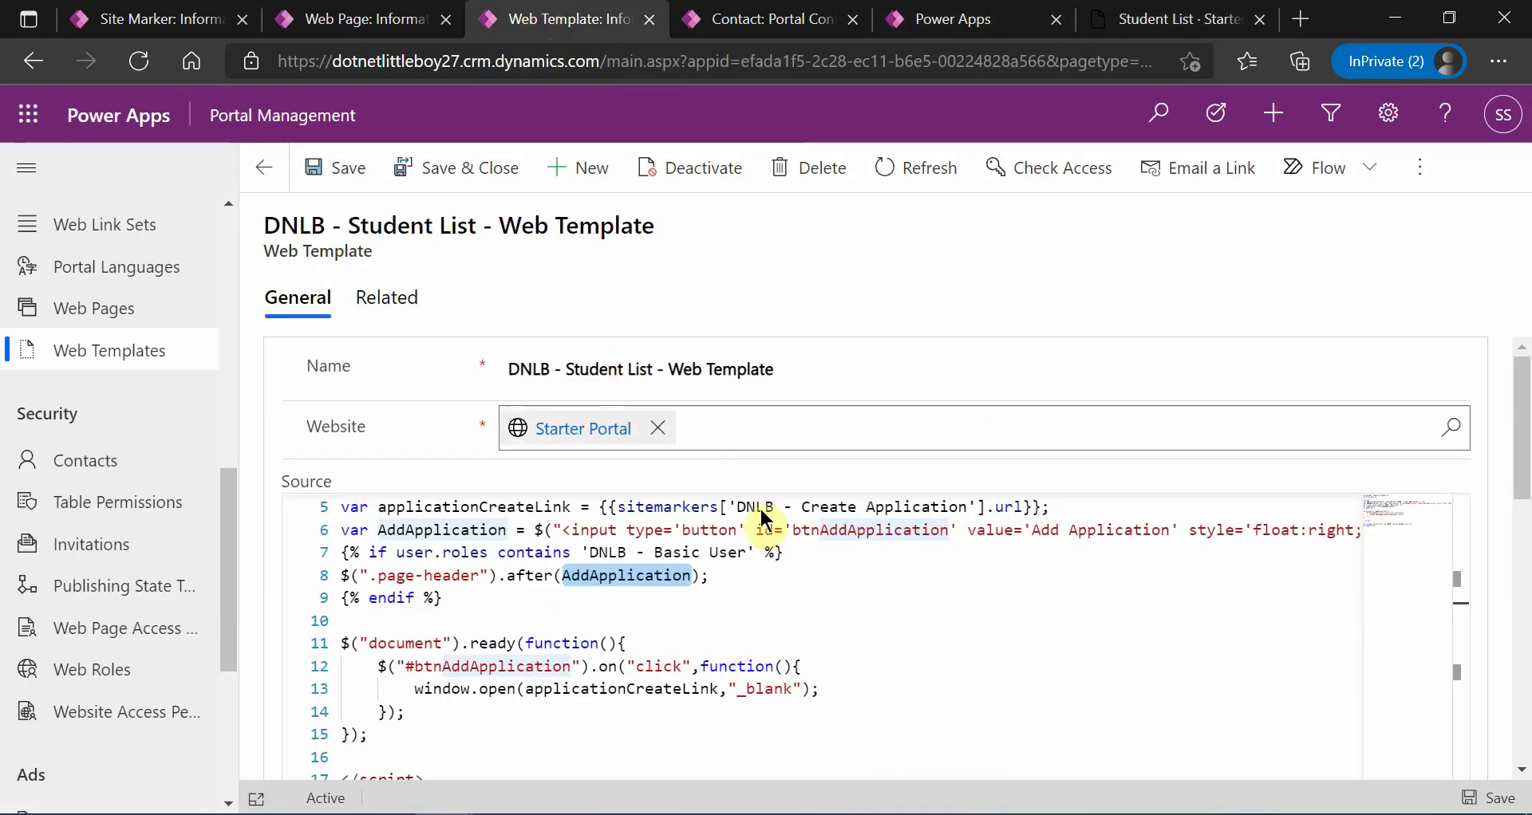